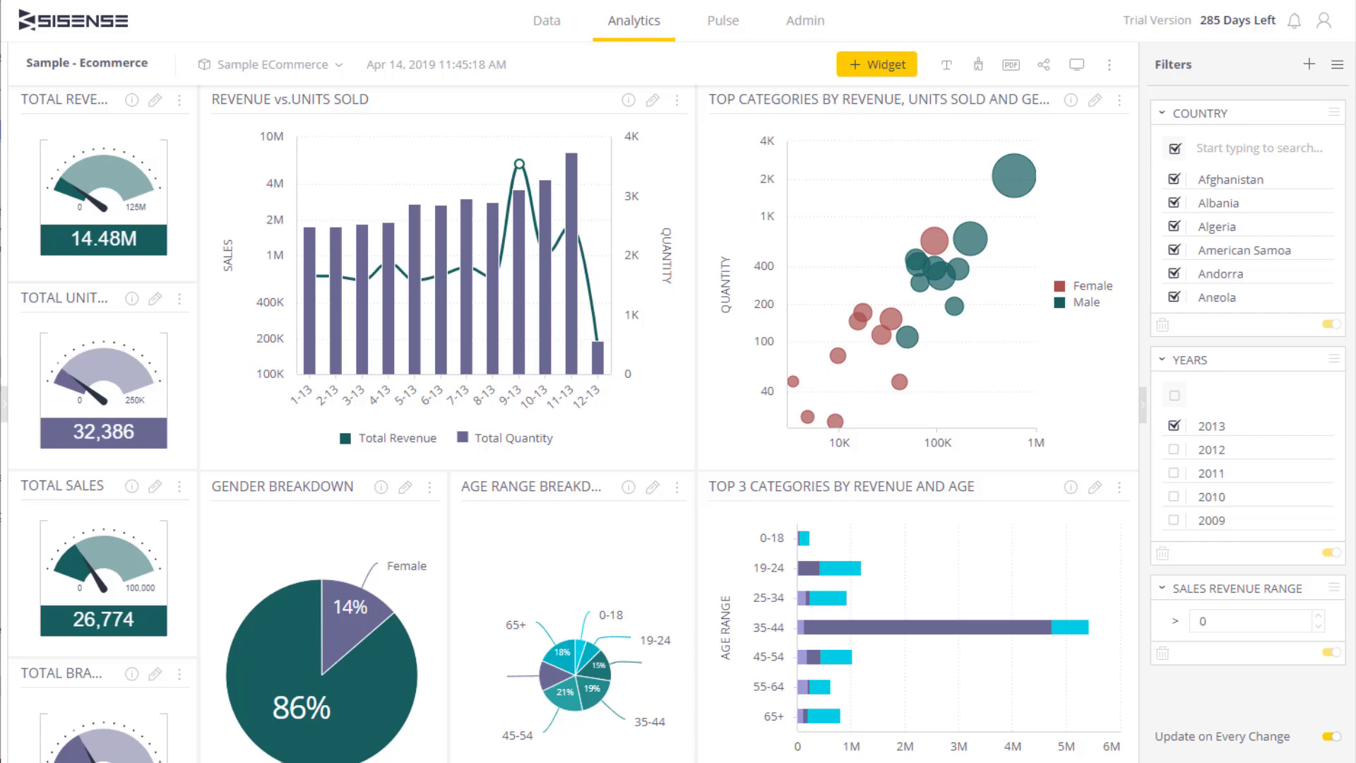
Step: Create a new widget with Age Range as the data field and summed Revenue as the value
left_click(859, 69)
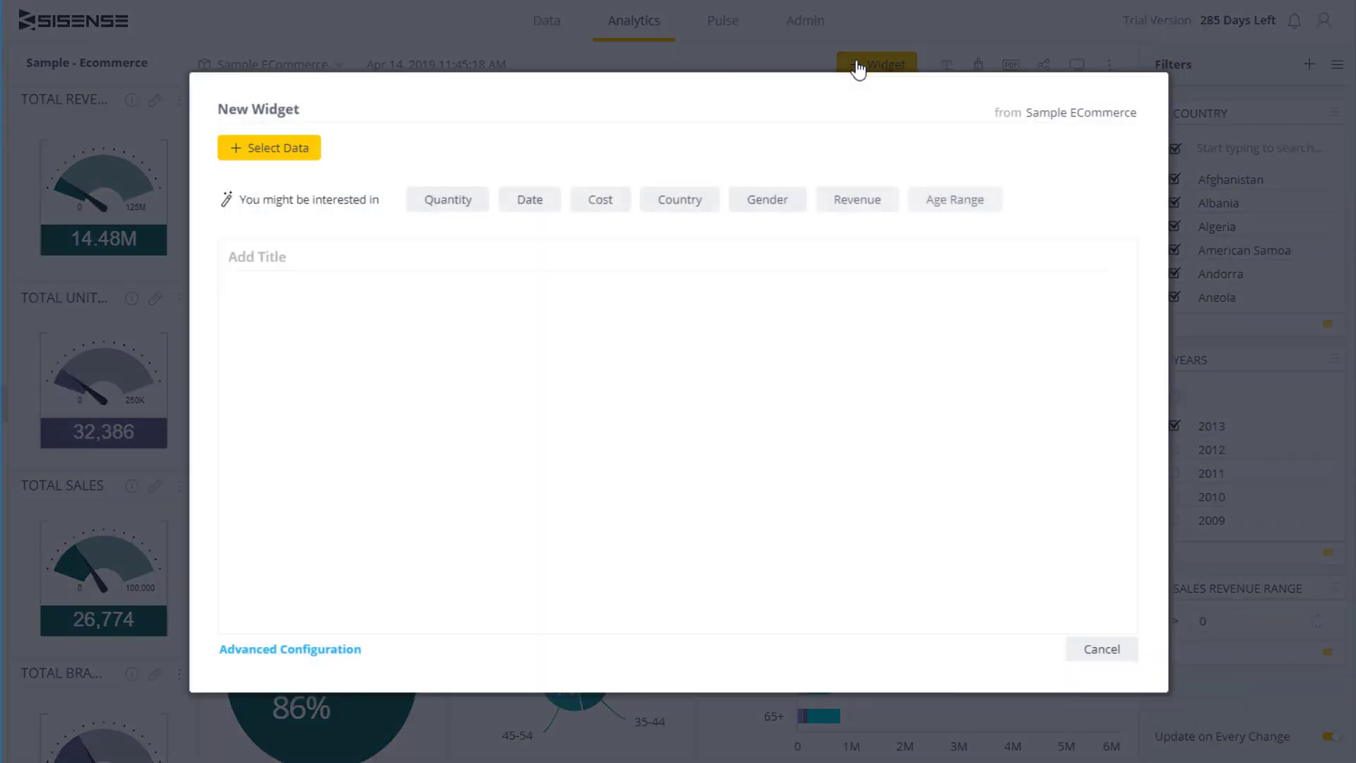
left_click(271, 152)
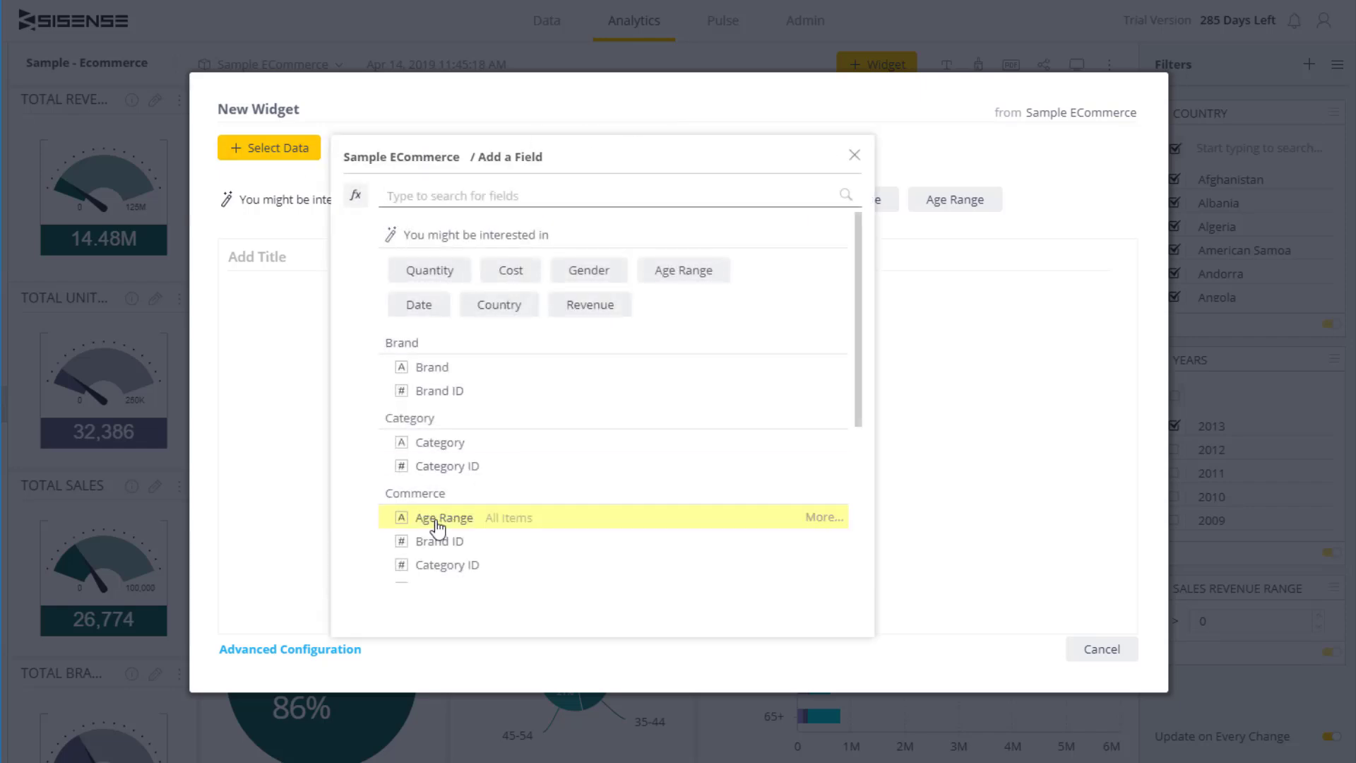
left_click(437, 523)
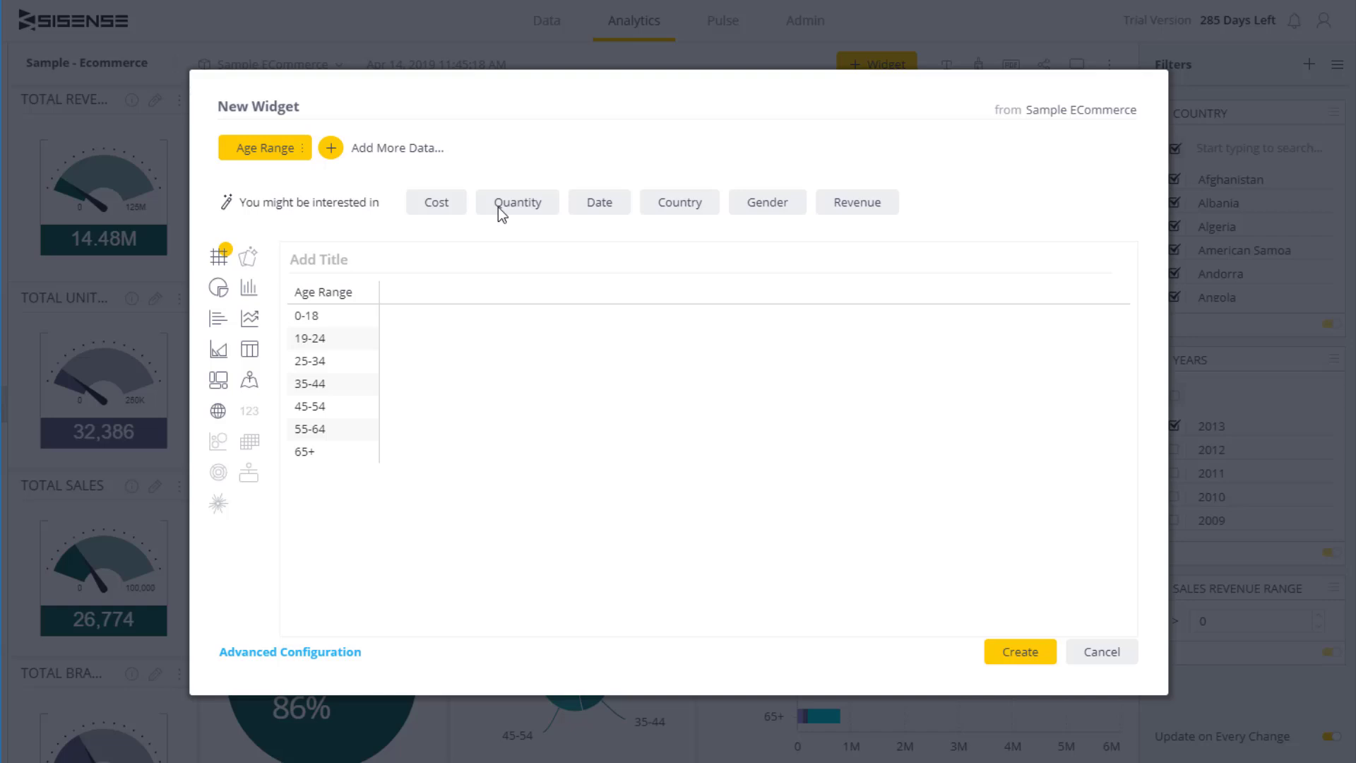
left_click(351, 154)
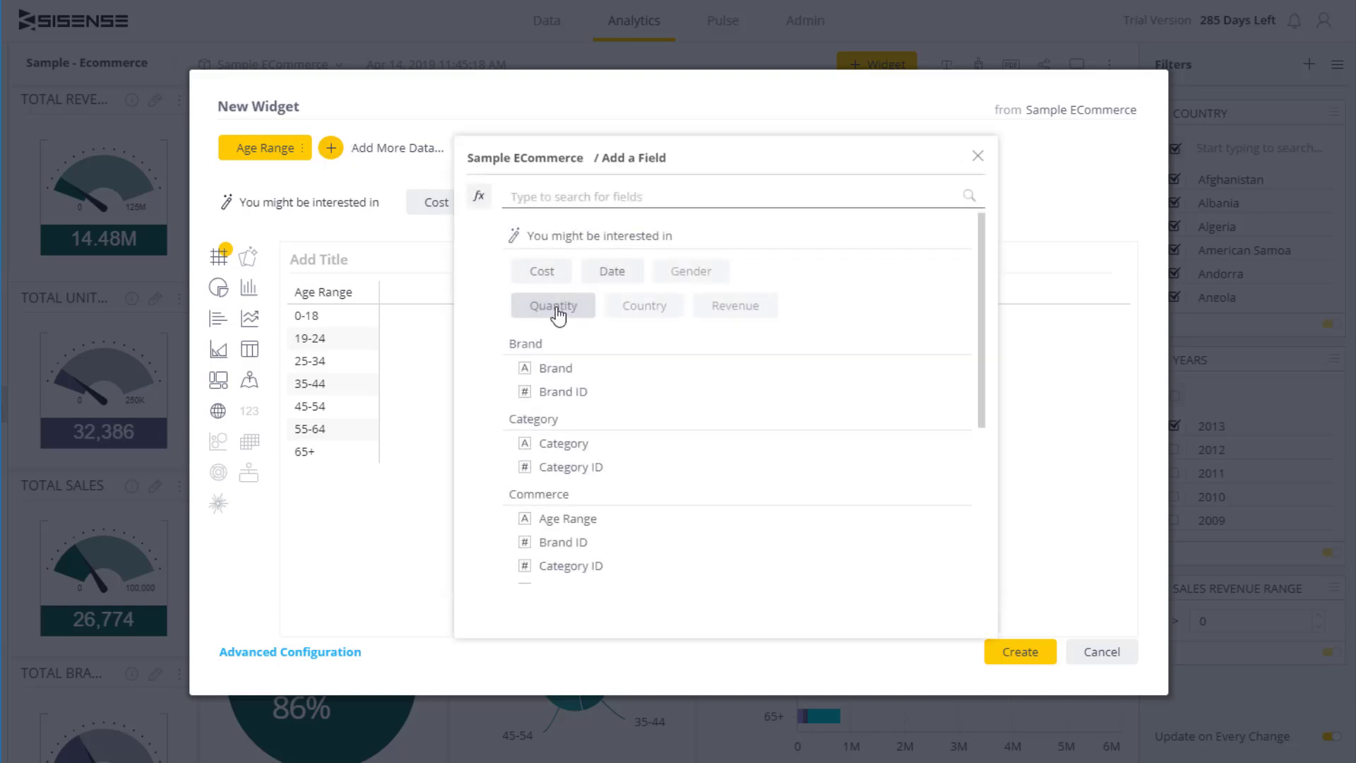
scroll(652, 371, "down", 3)
scroll(646, 403, "down", 2)
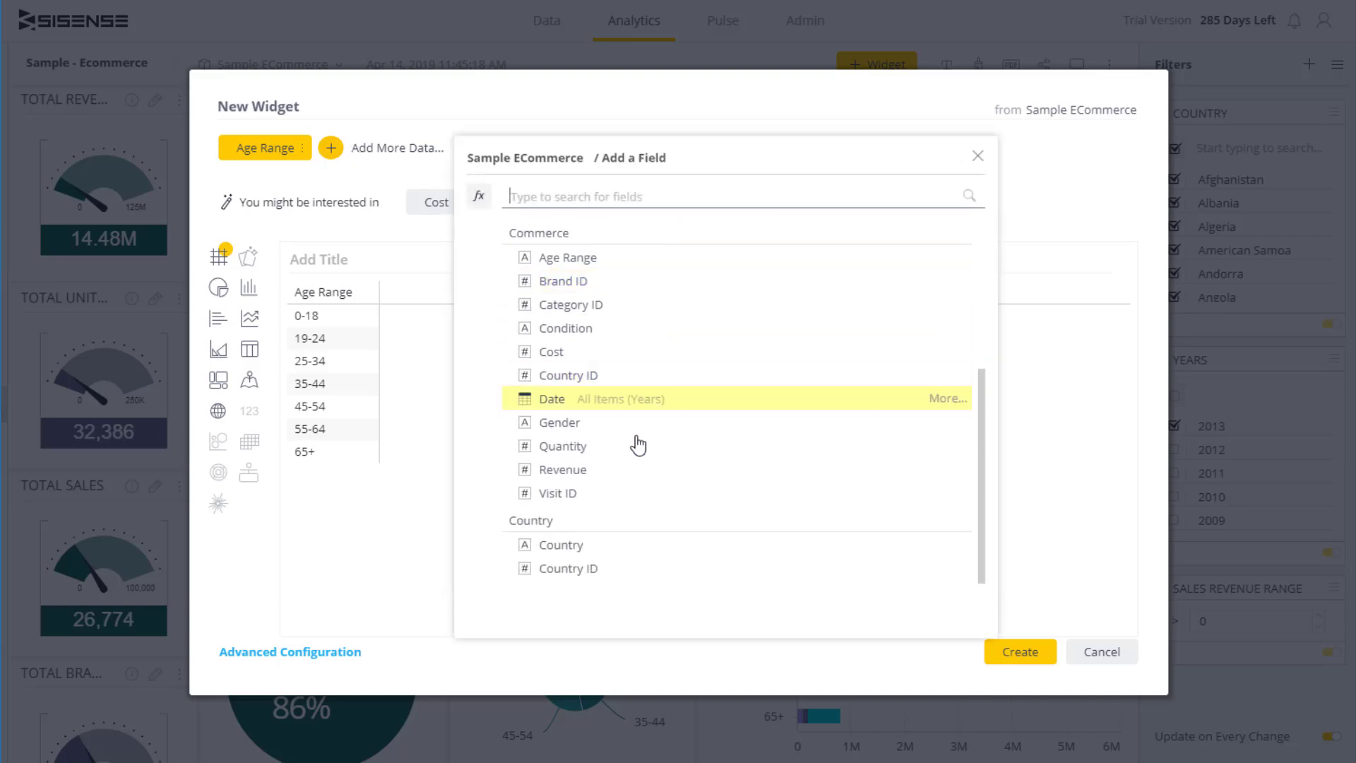
left_click(562, 475)
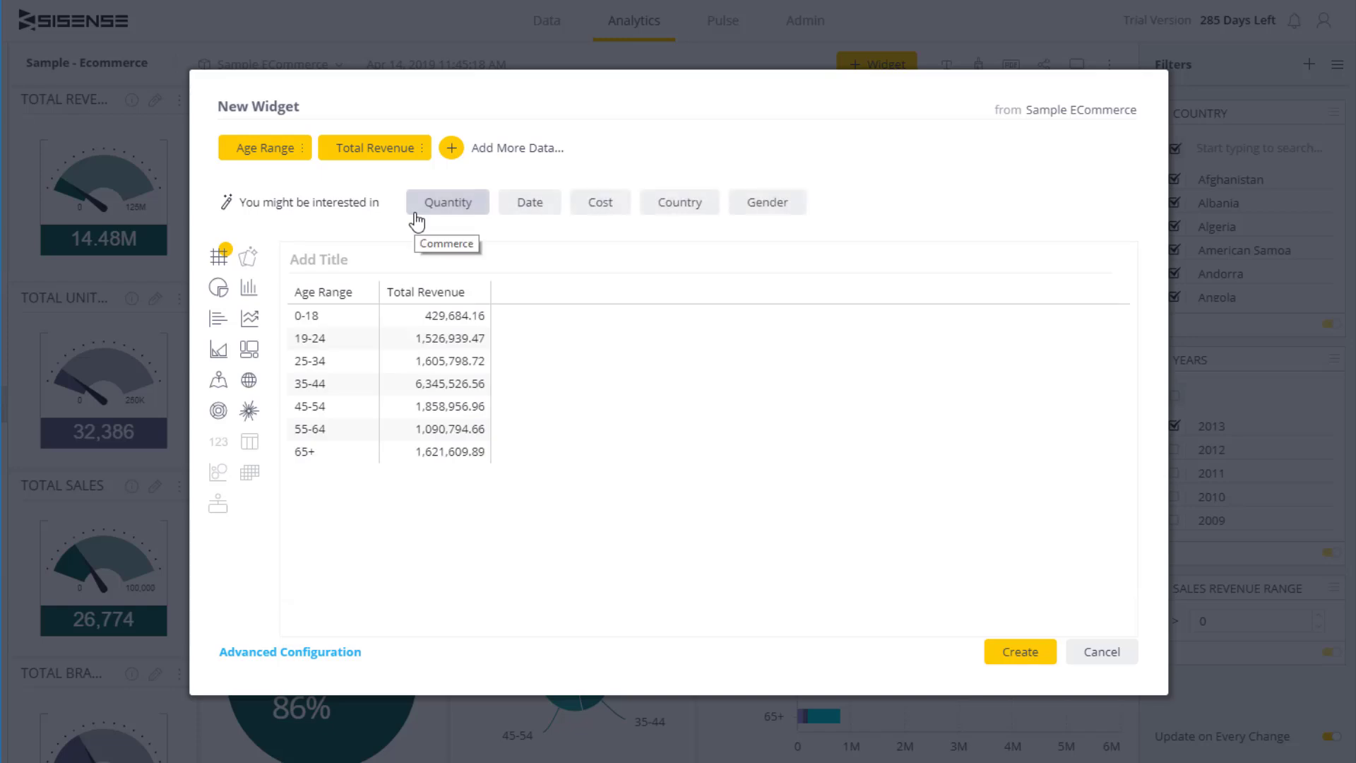
Step: Preview the revenue-by-age data as column, line, area, bar and pie charts, ending on column
left_click(248, 288)
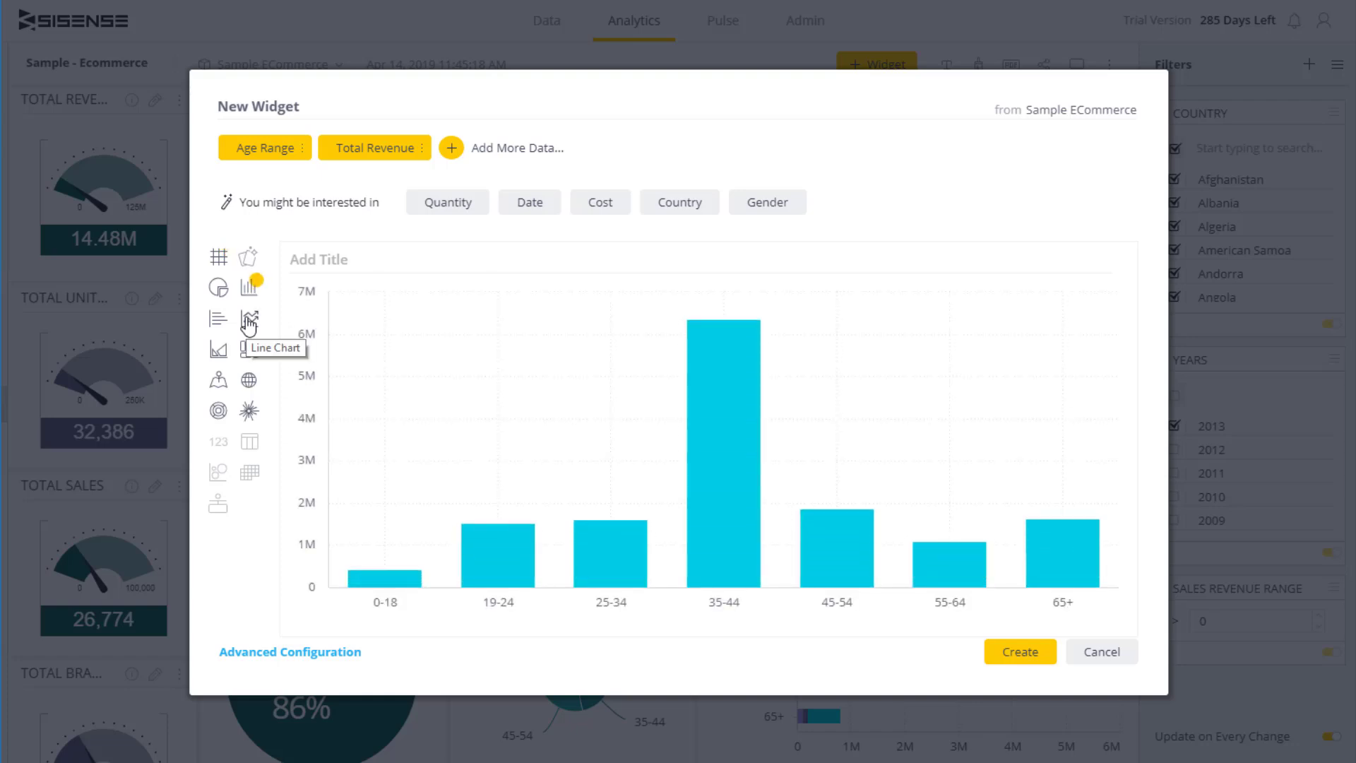
left_click(249, 321)
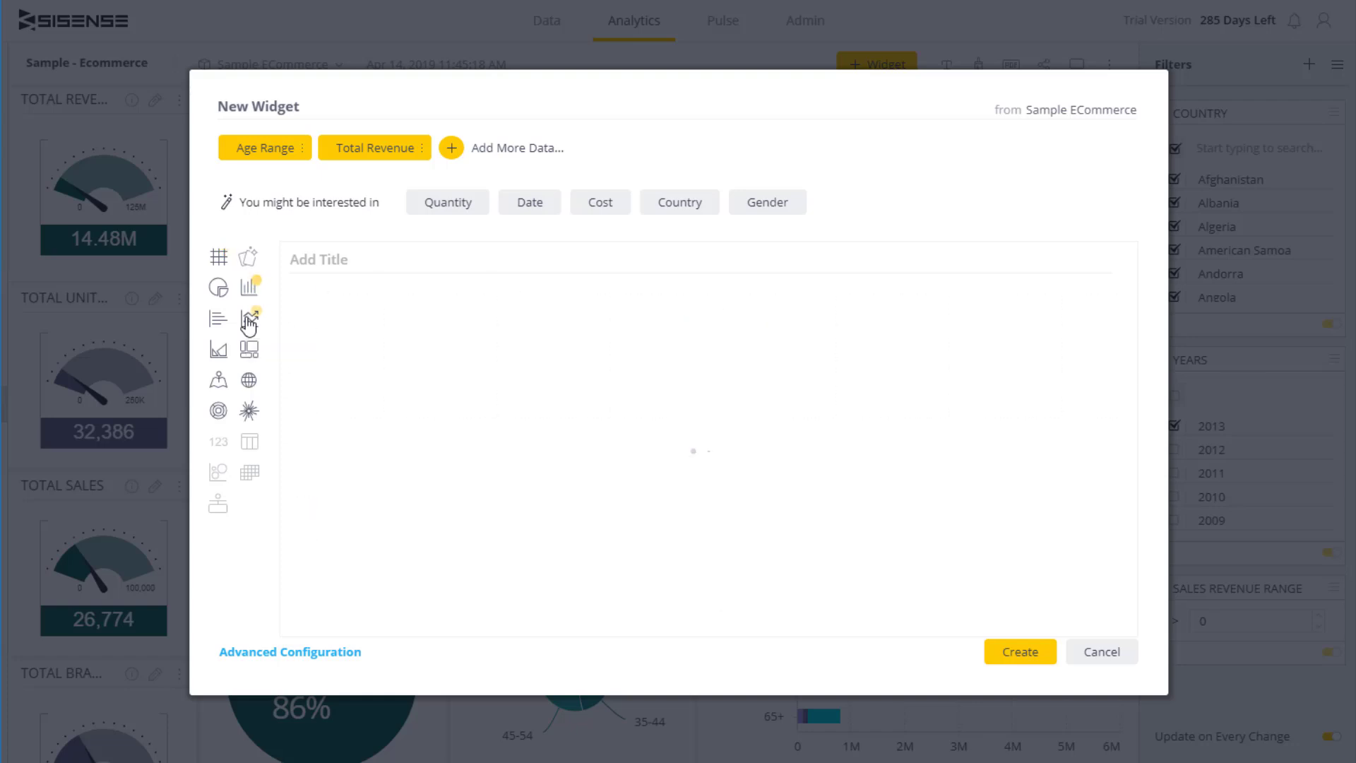
left_click(219, 352)
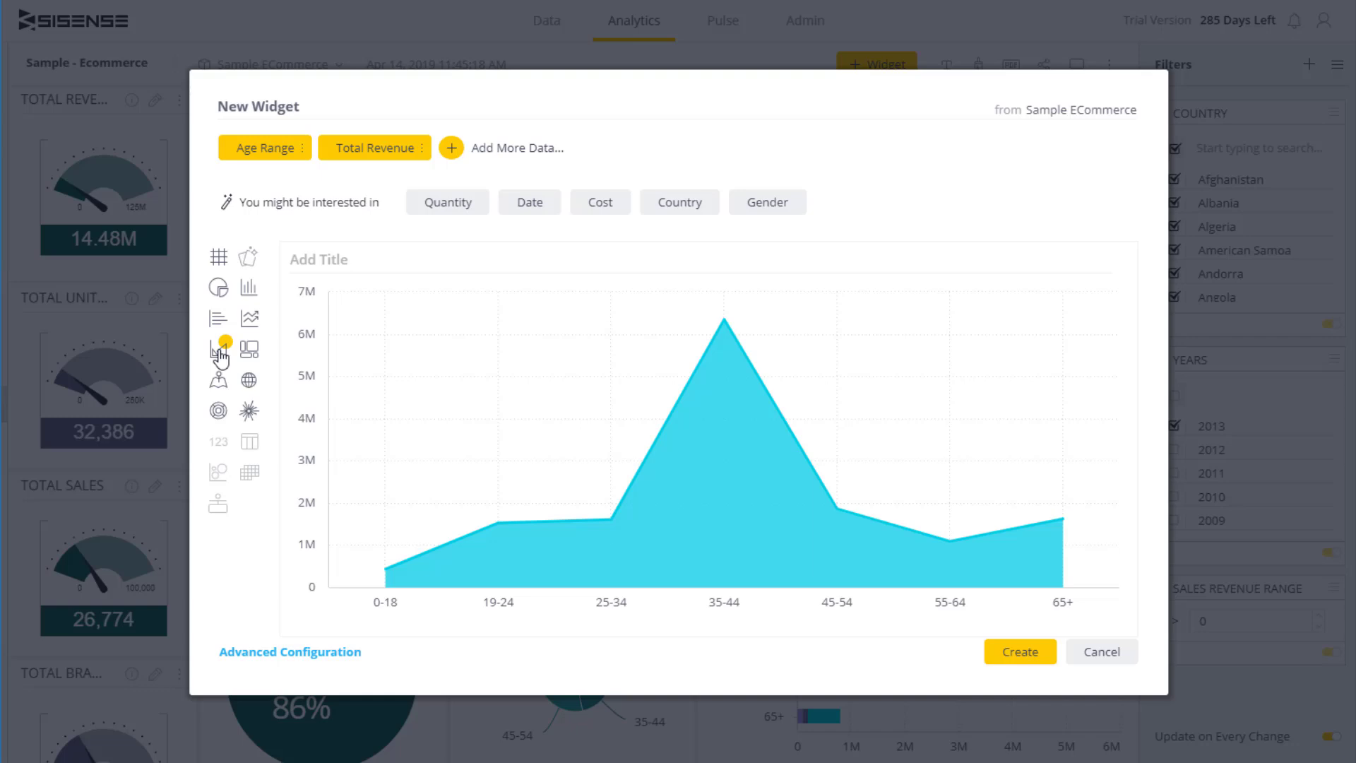
left_click(218, 320)
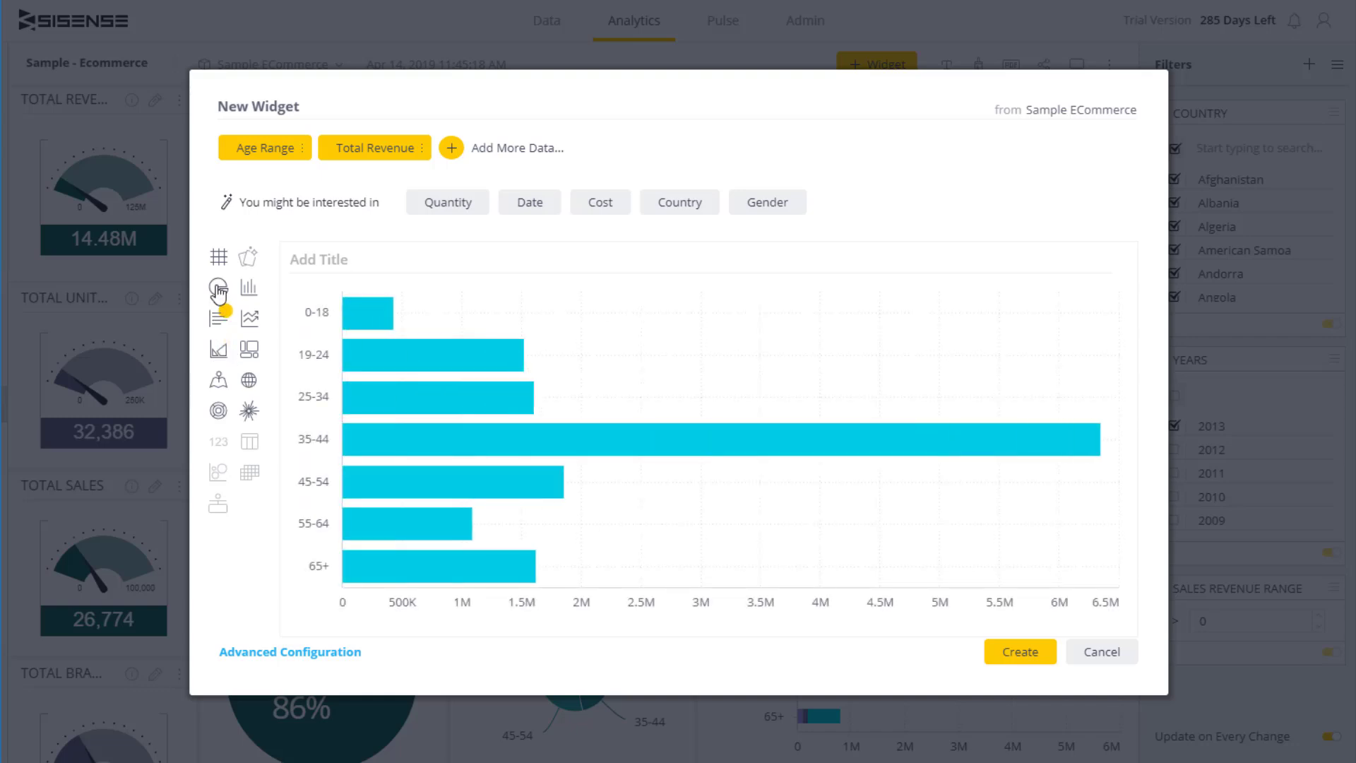
left_click(219, 288)
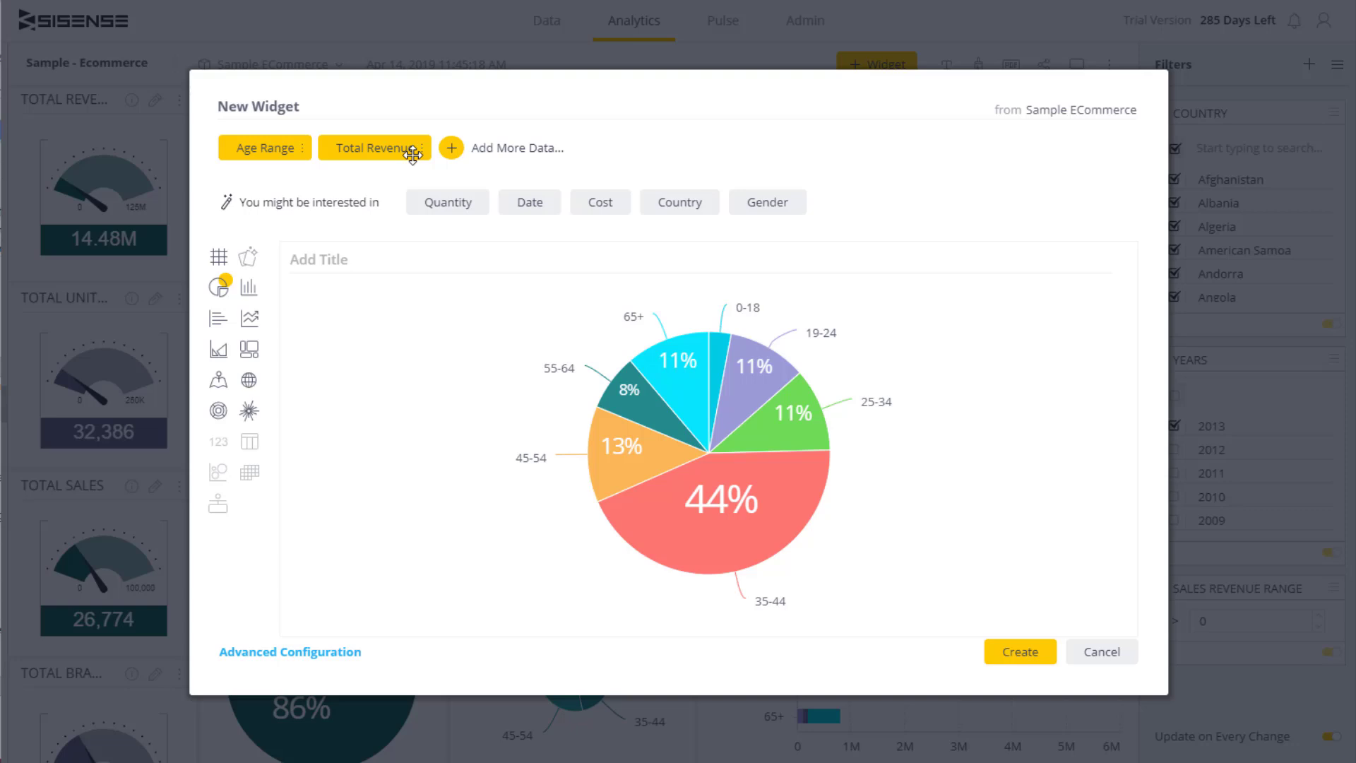
left_click(248, 289)
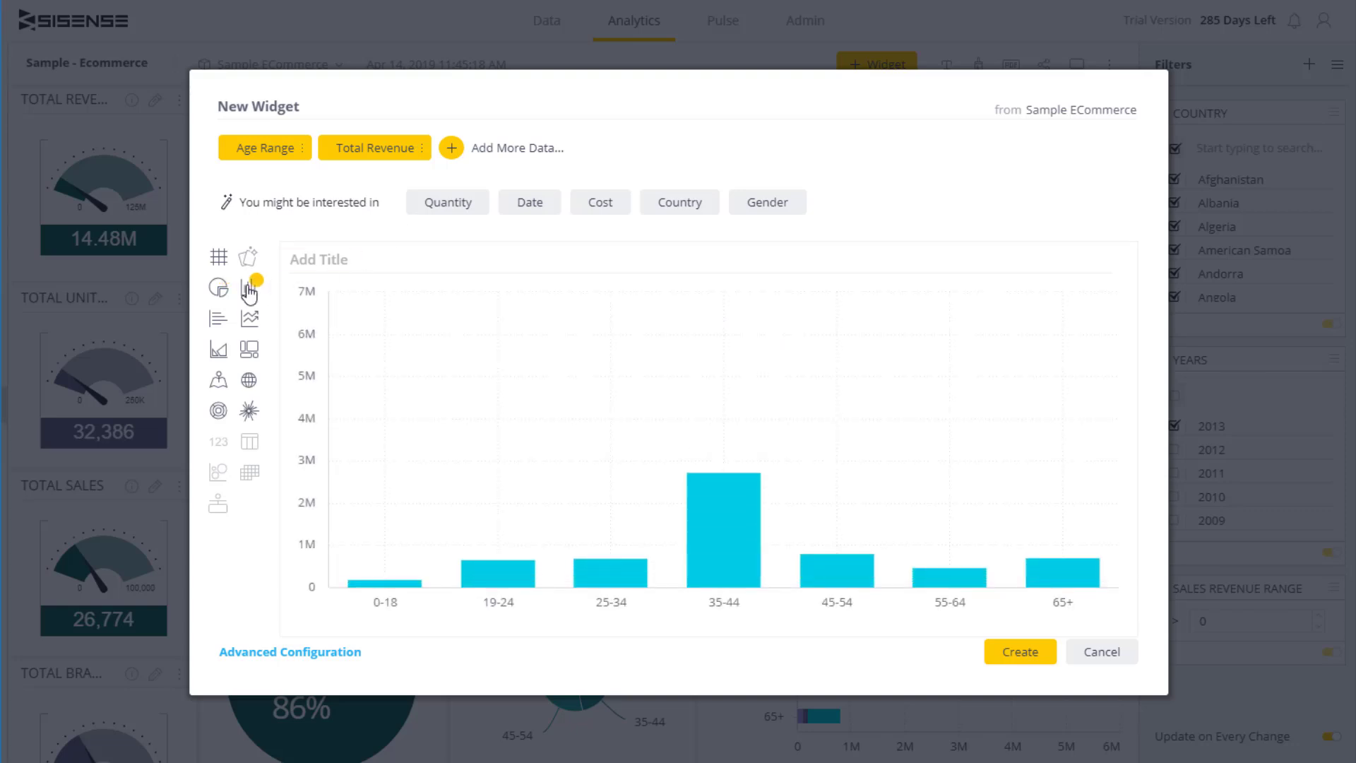
Step: In Advanced Configuration, add Gender as a second category, then remove it again
left_click(337, 652)
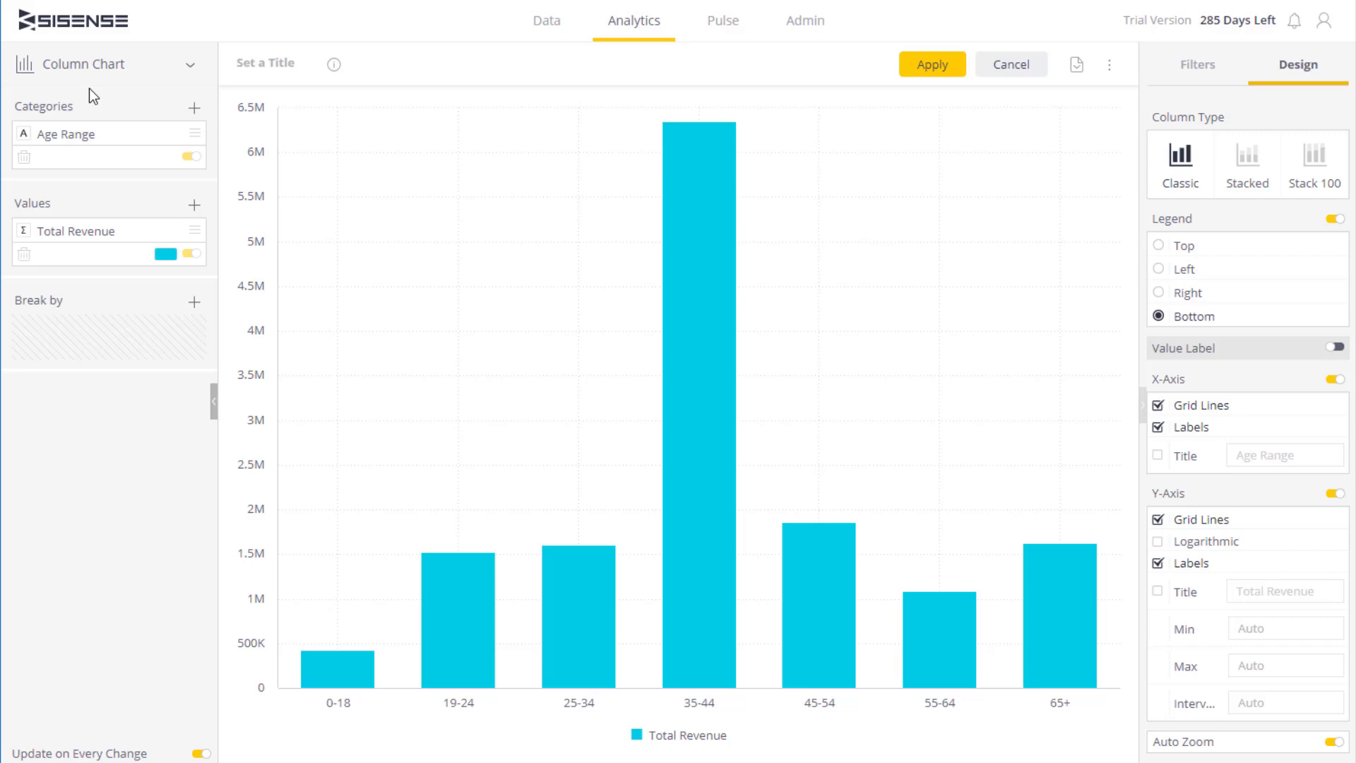
left_click(194, 108)
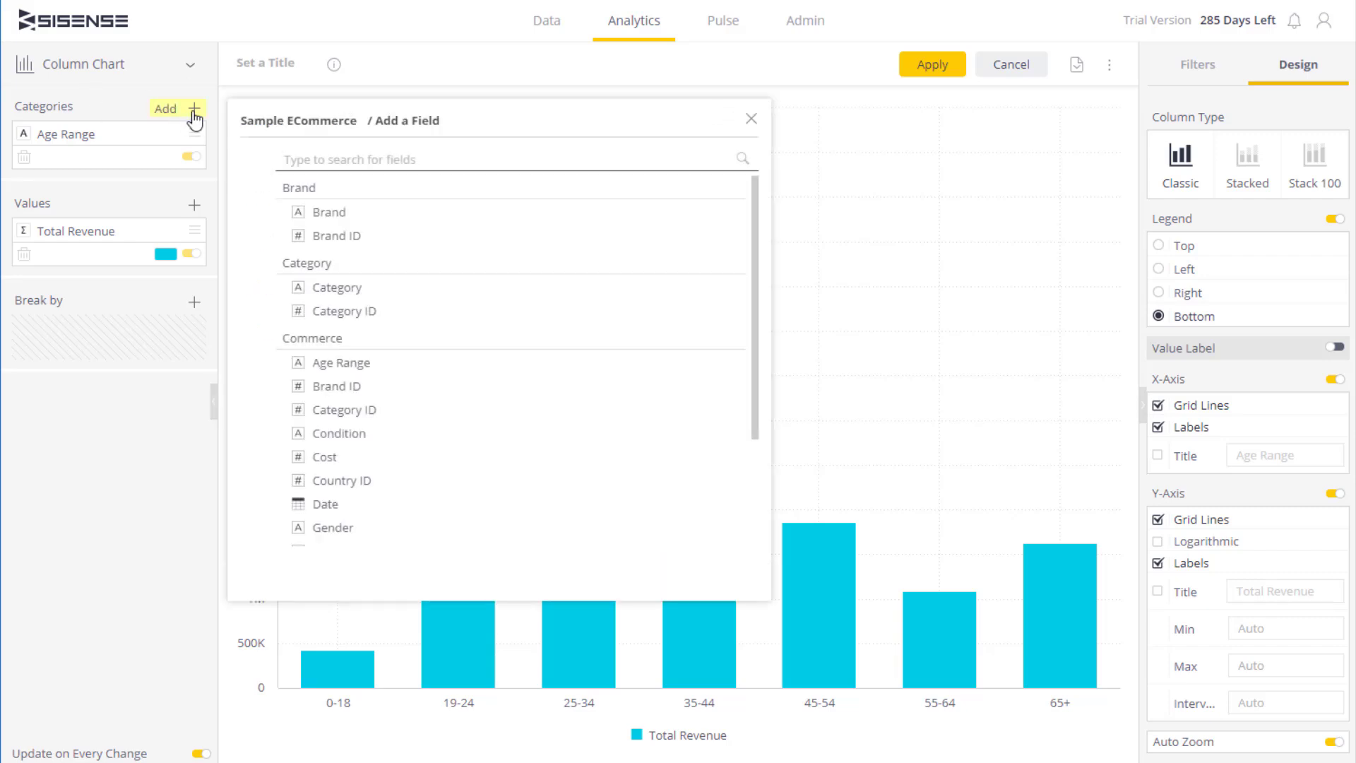
left_click(371, 529)
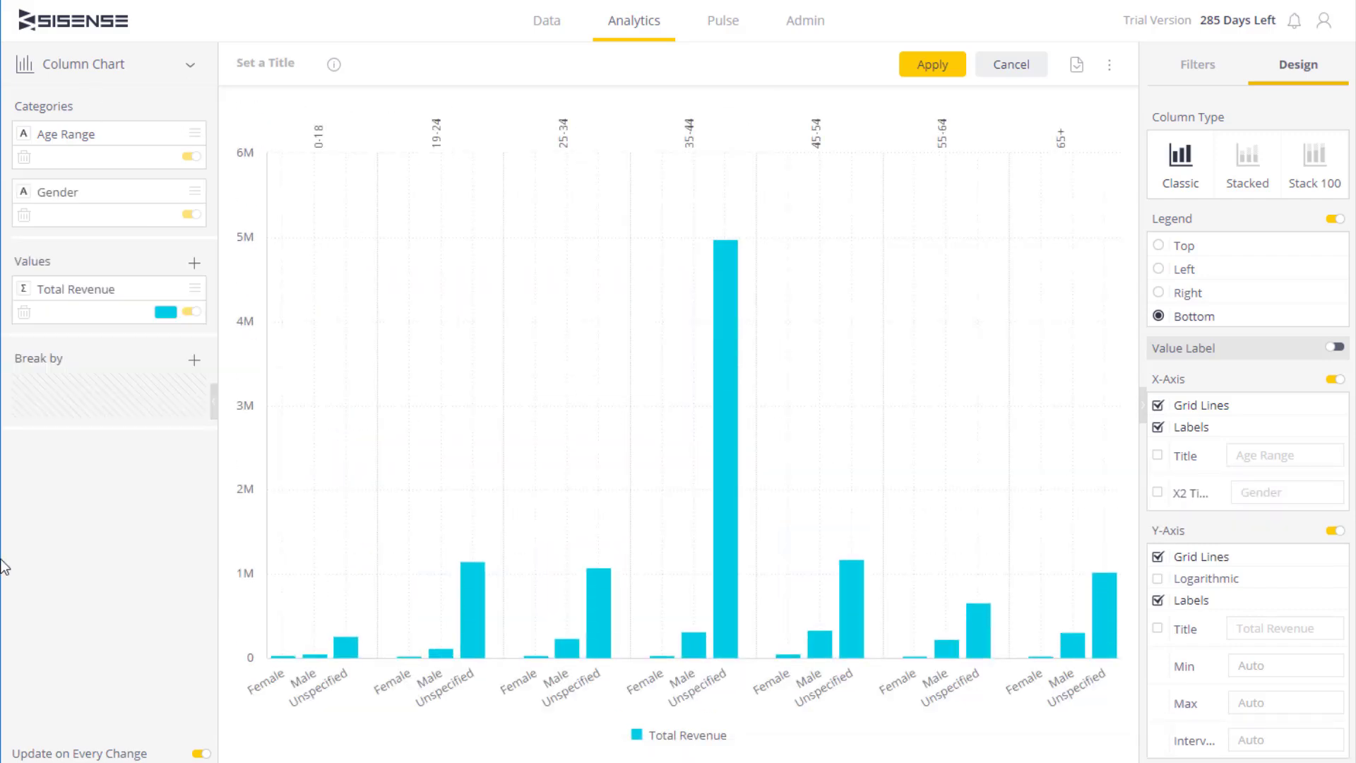
left_click(24, 215)
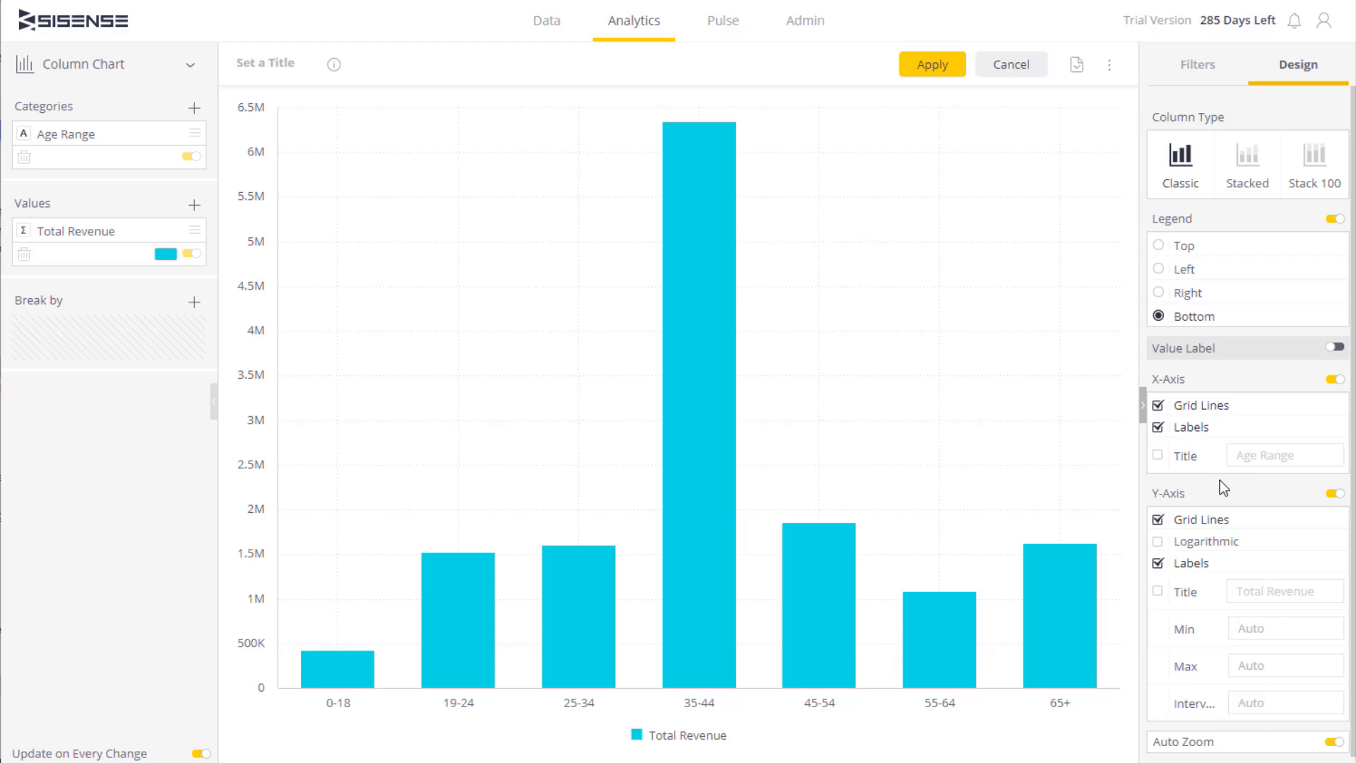
Step: Break the revenue columns down by Gender, filtering out Unspecified to keep Female and Male
left_click(194, 305)
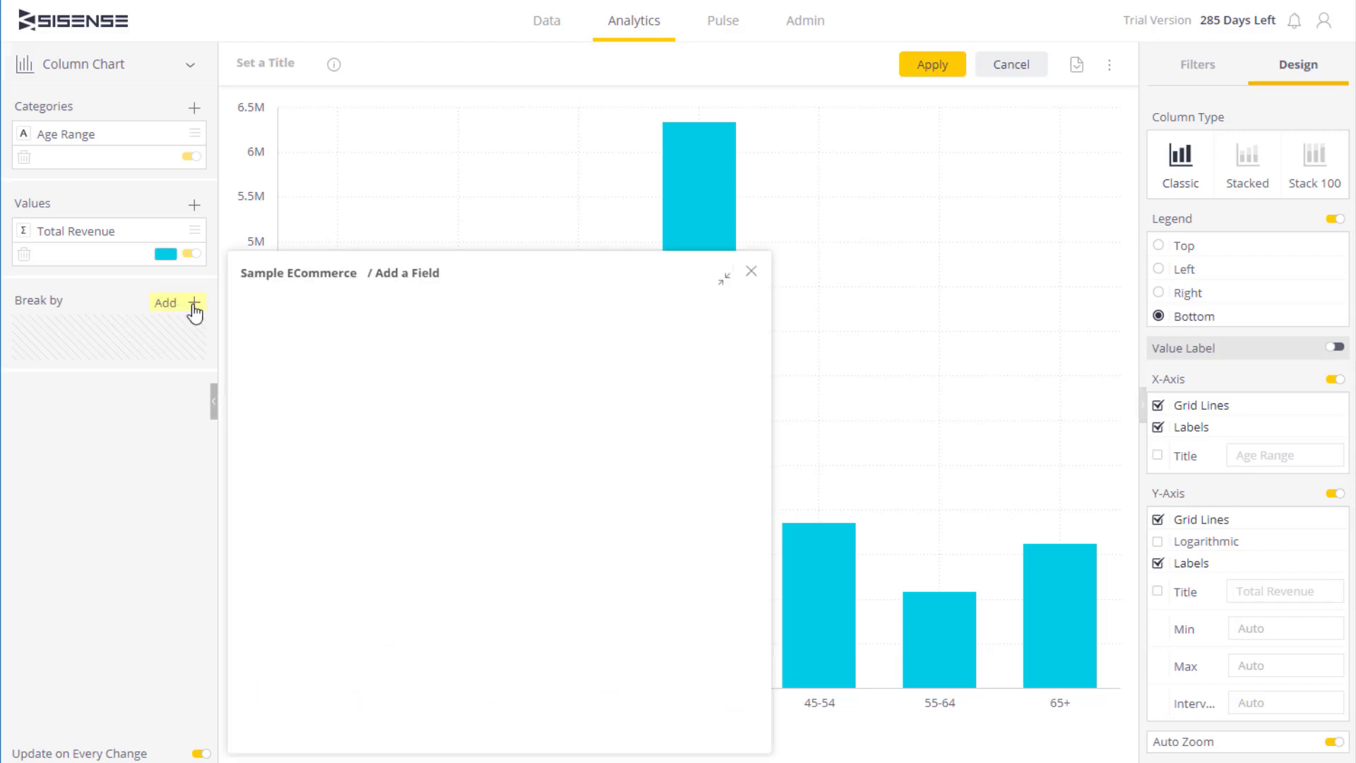
scroll(424, 561, "down", 2)
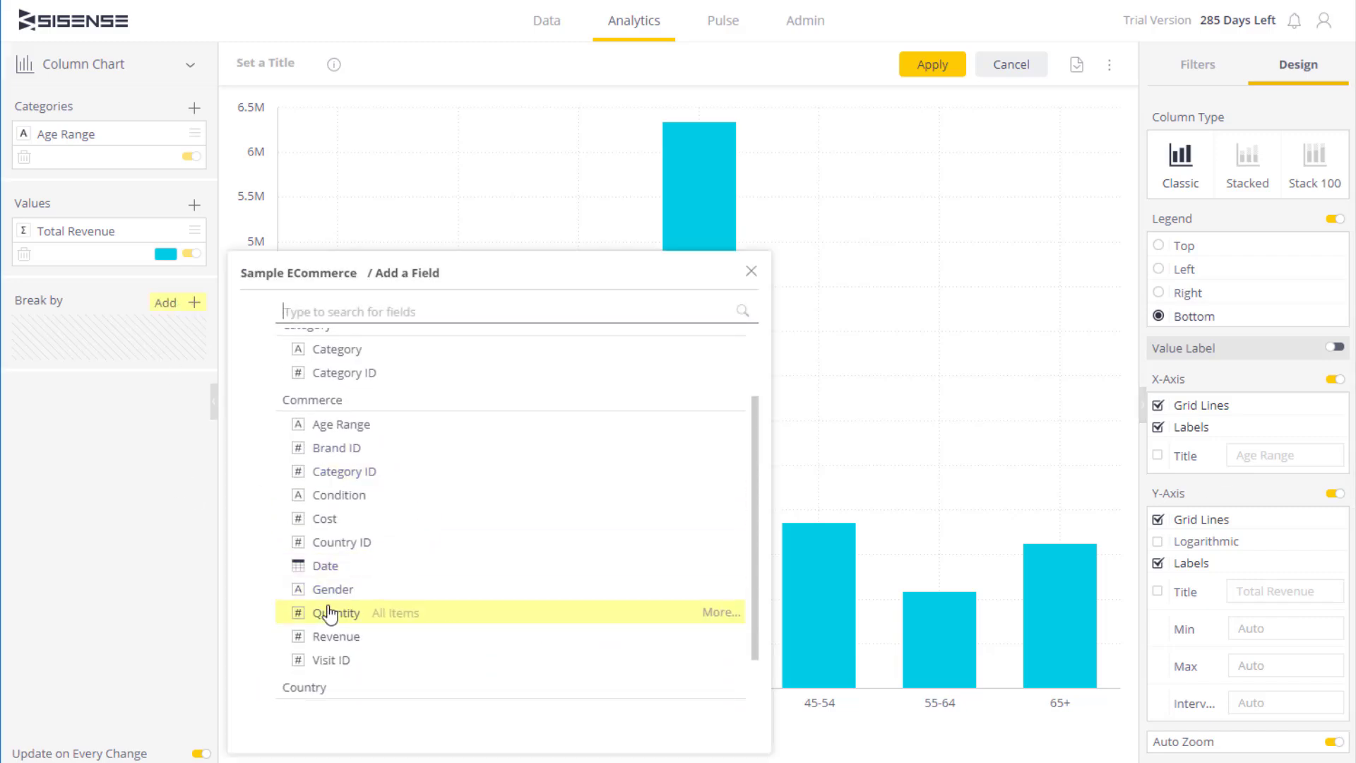
left_click(329, 589)
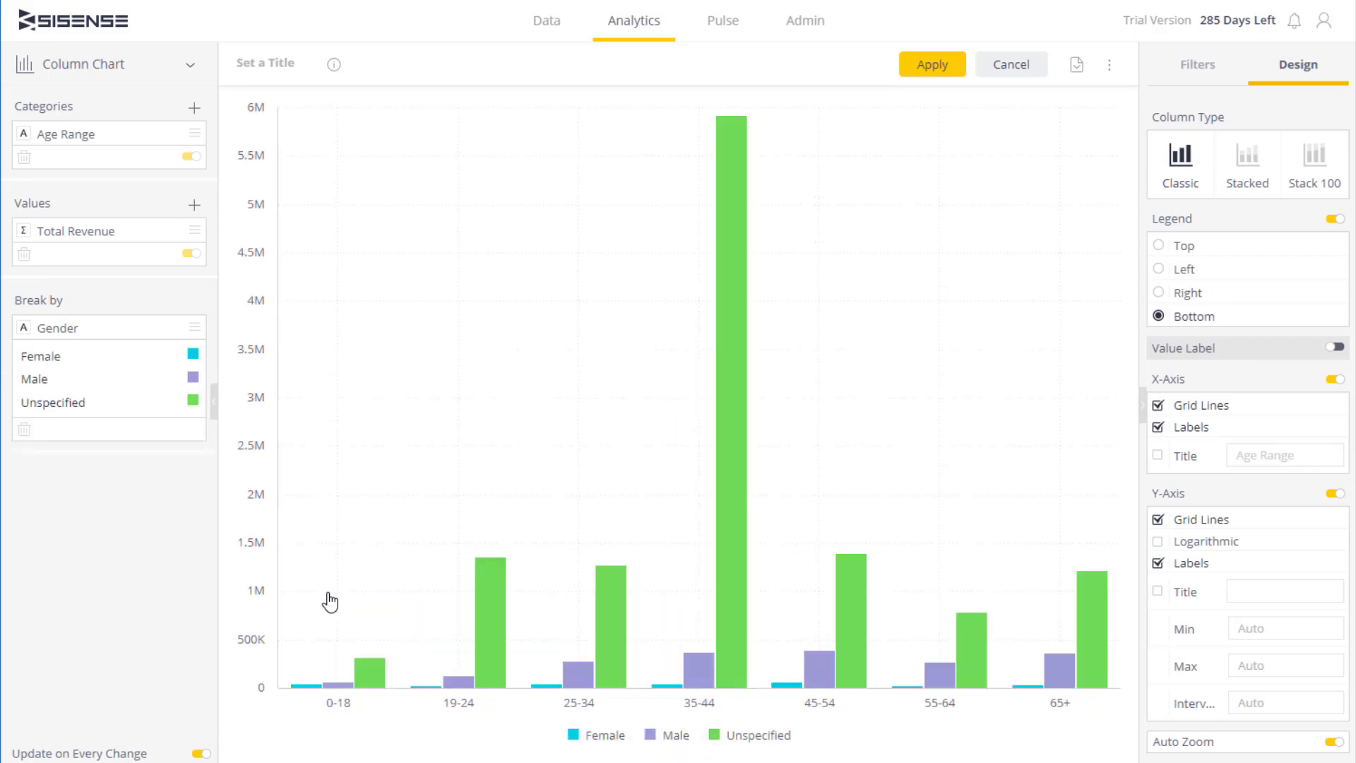
mouse_move(106, 327)
left_click(178, 327)
left_click(358, 453)
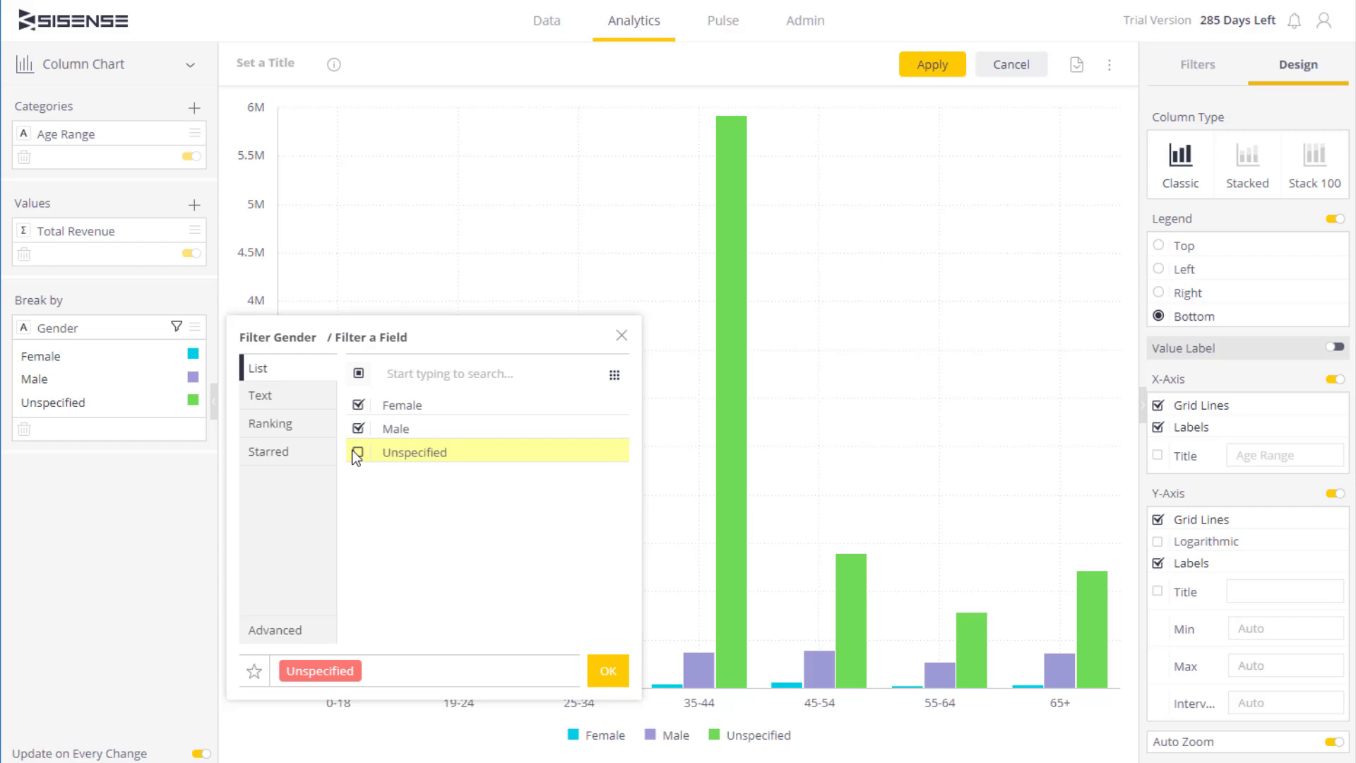
left_click(609, 673)
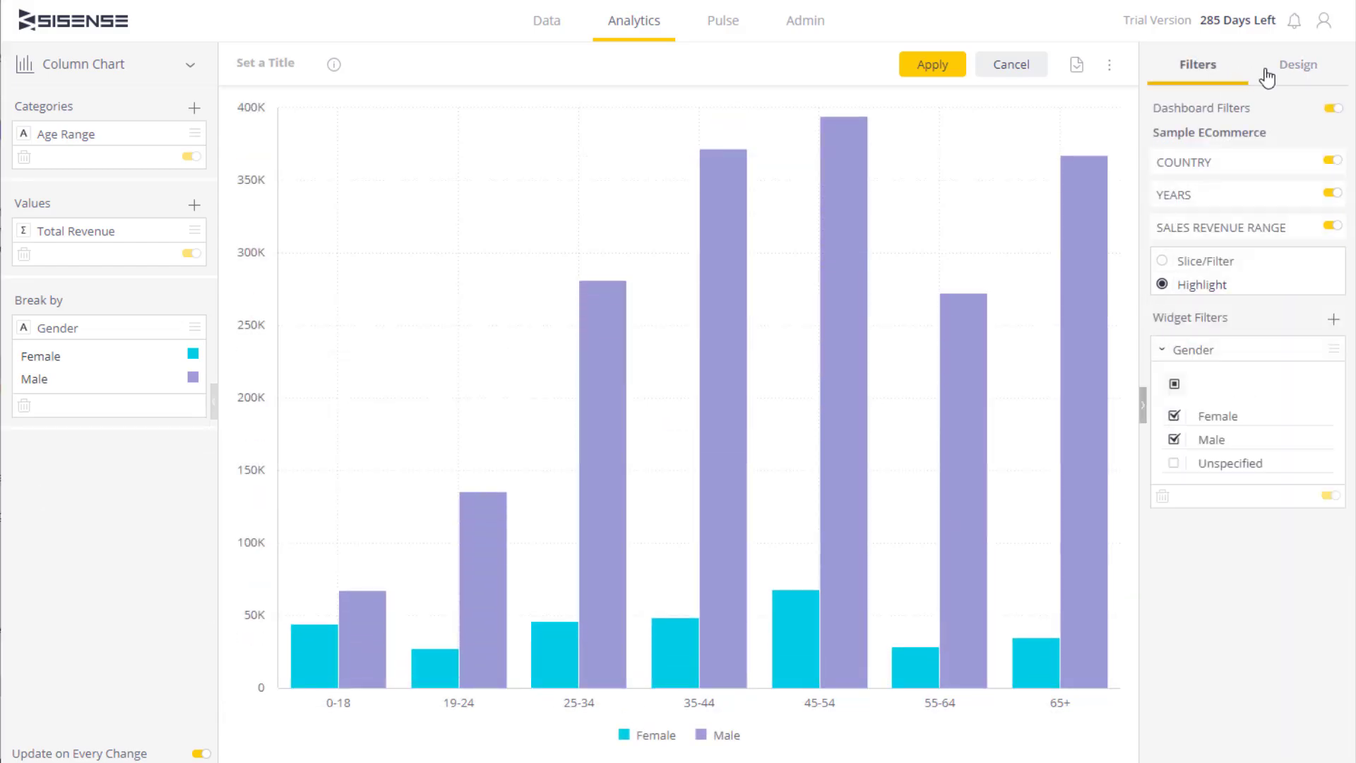
Step: Stack the Female and Male columns to 100% in the Design options
left_click(1295, 68)
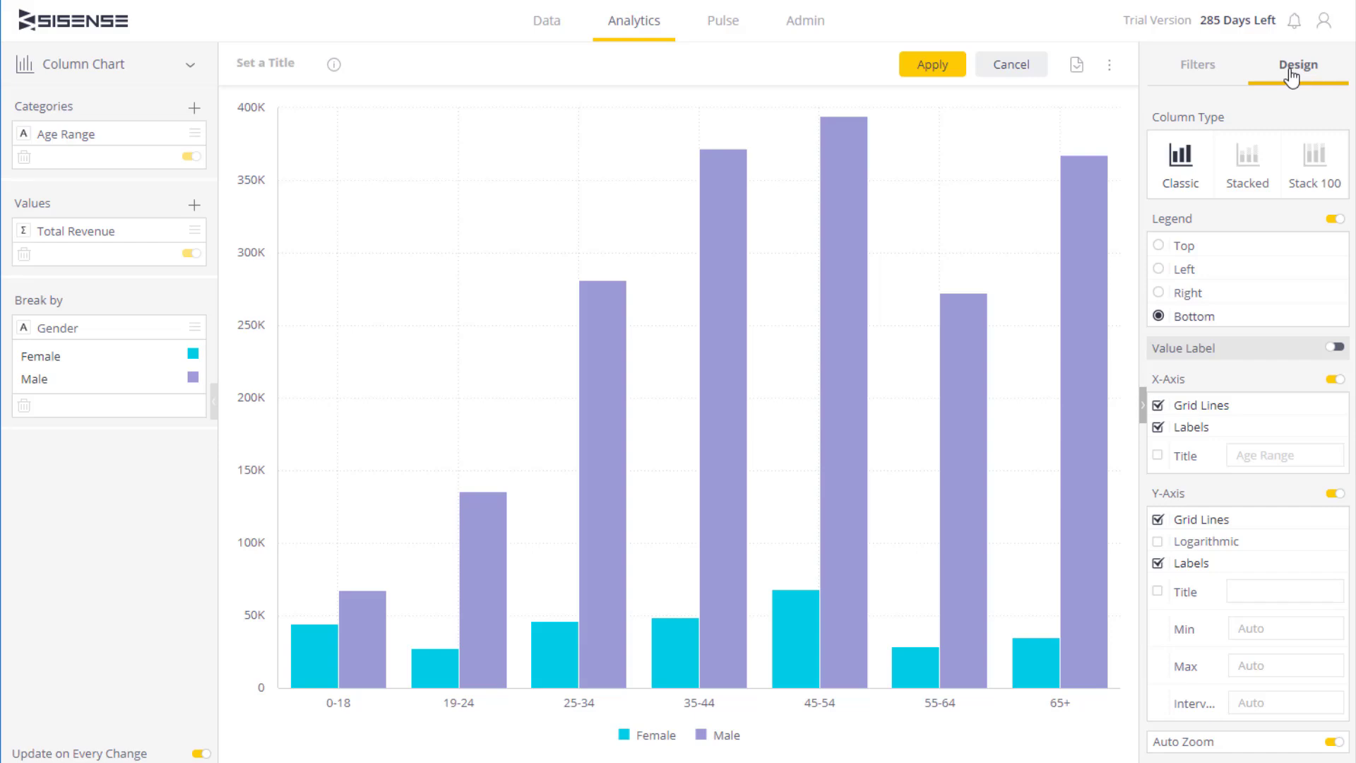
left_click(1240, 165)
left_click(1312, 170)
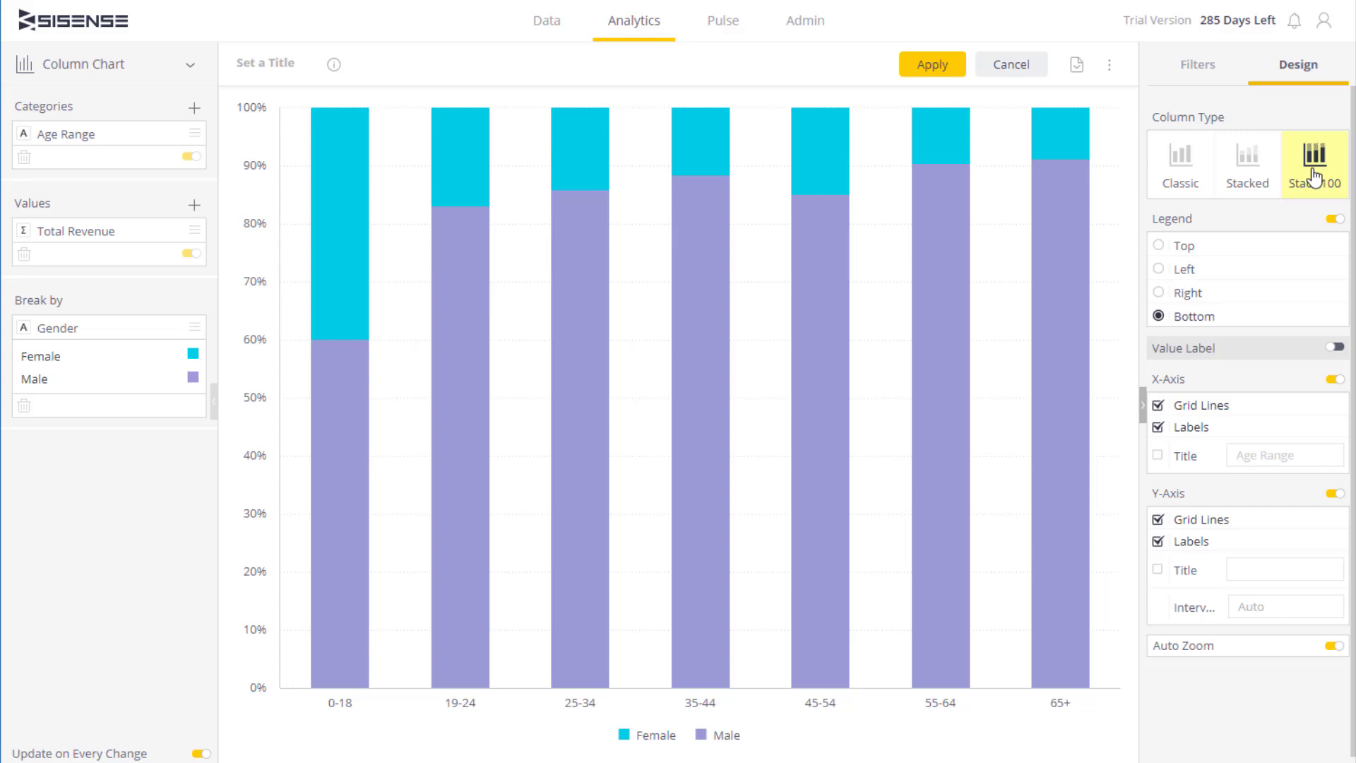
Step: Set the legend to Top, try value labels, then leave them off
left_click(1160, 247)
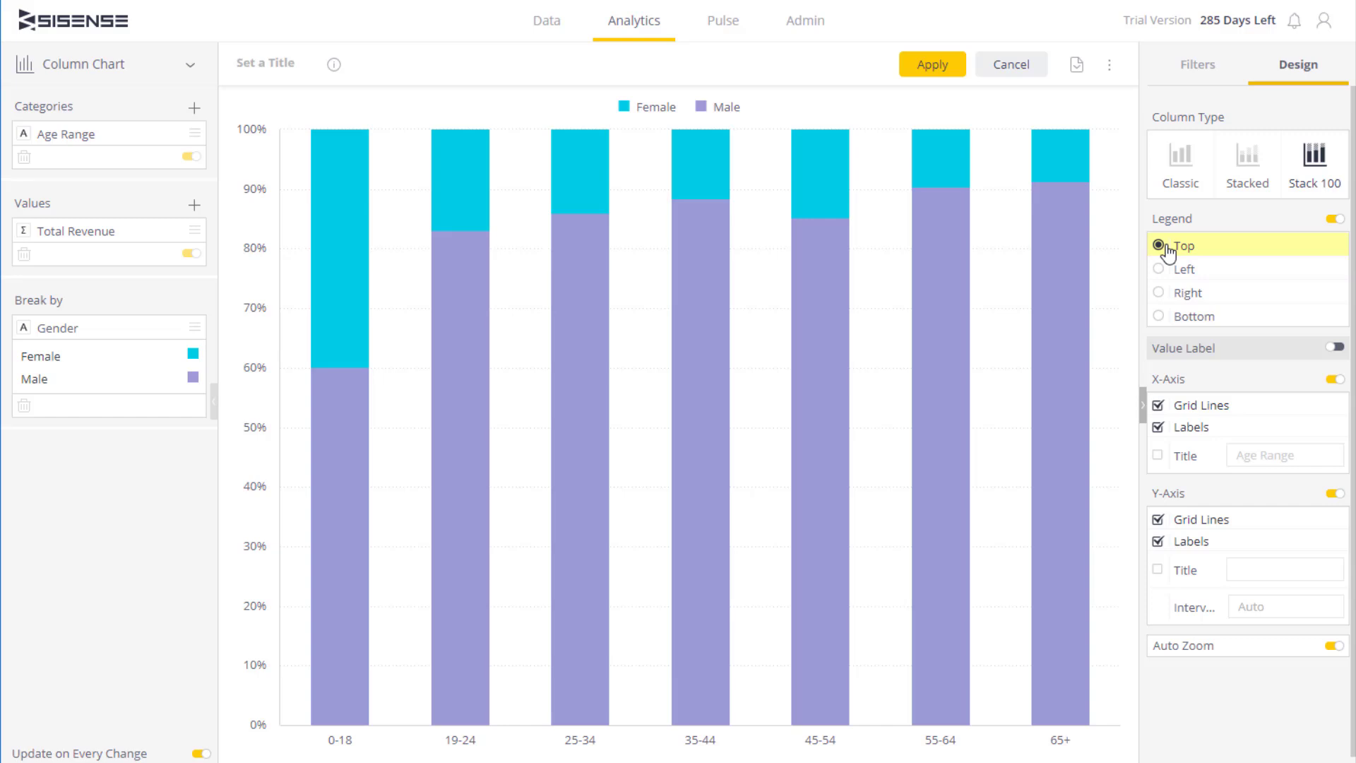
left_click(1337, 347)
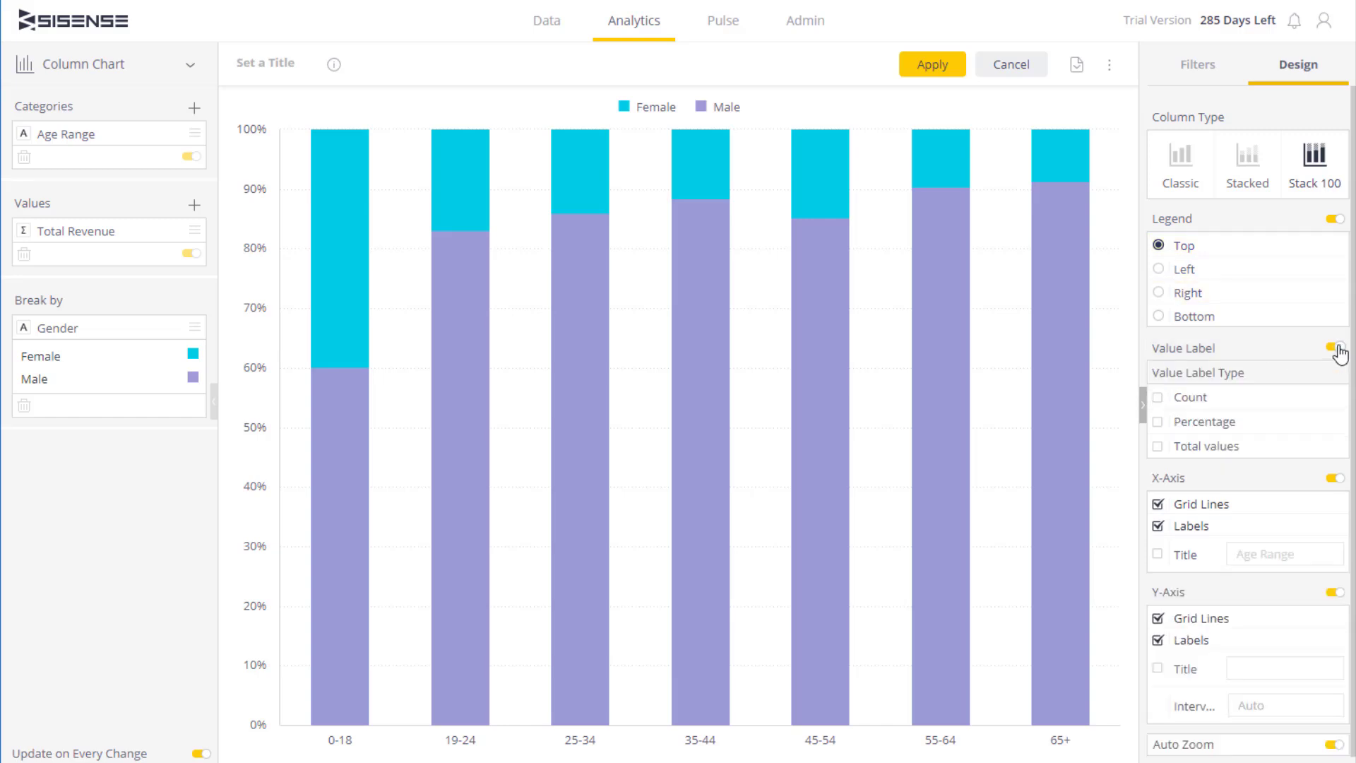
left_click(1158, 399)
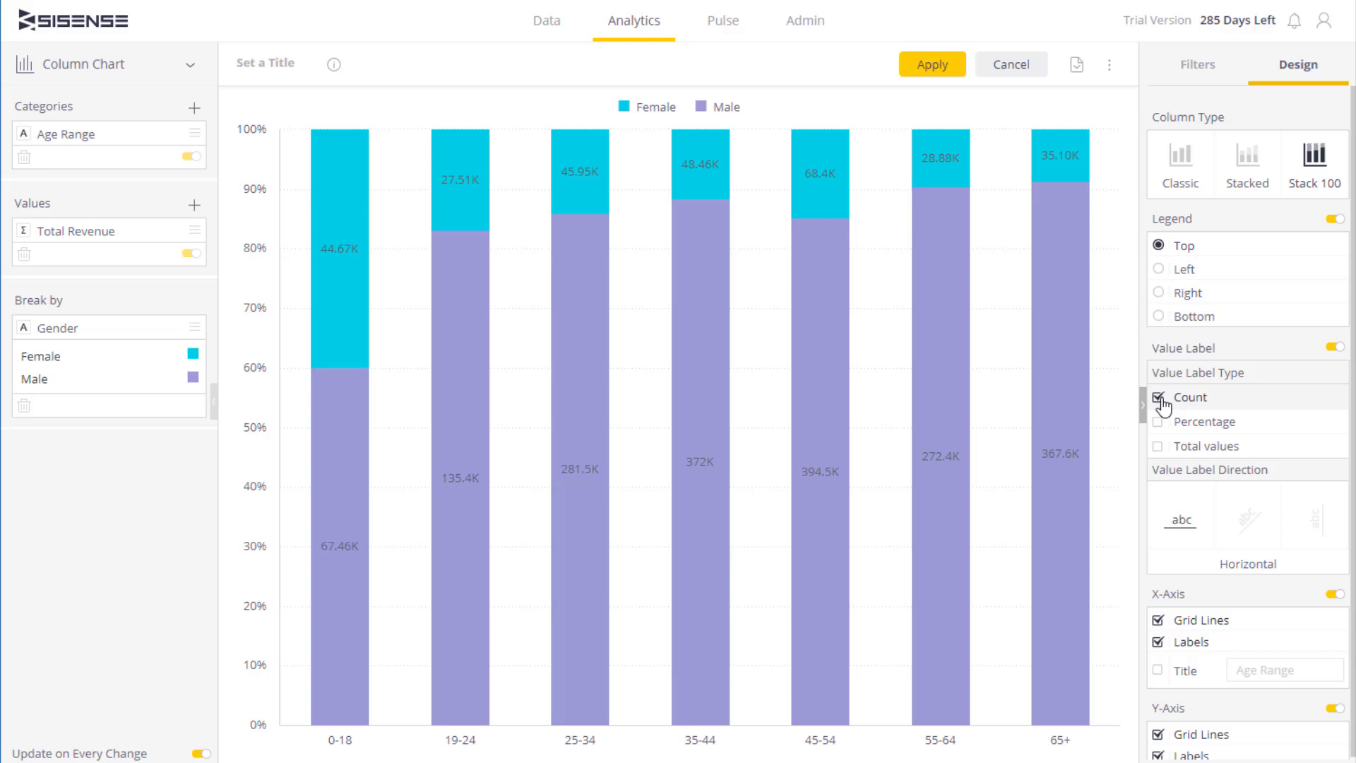
left_click(1158, 399)
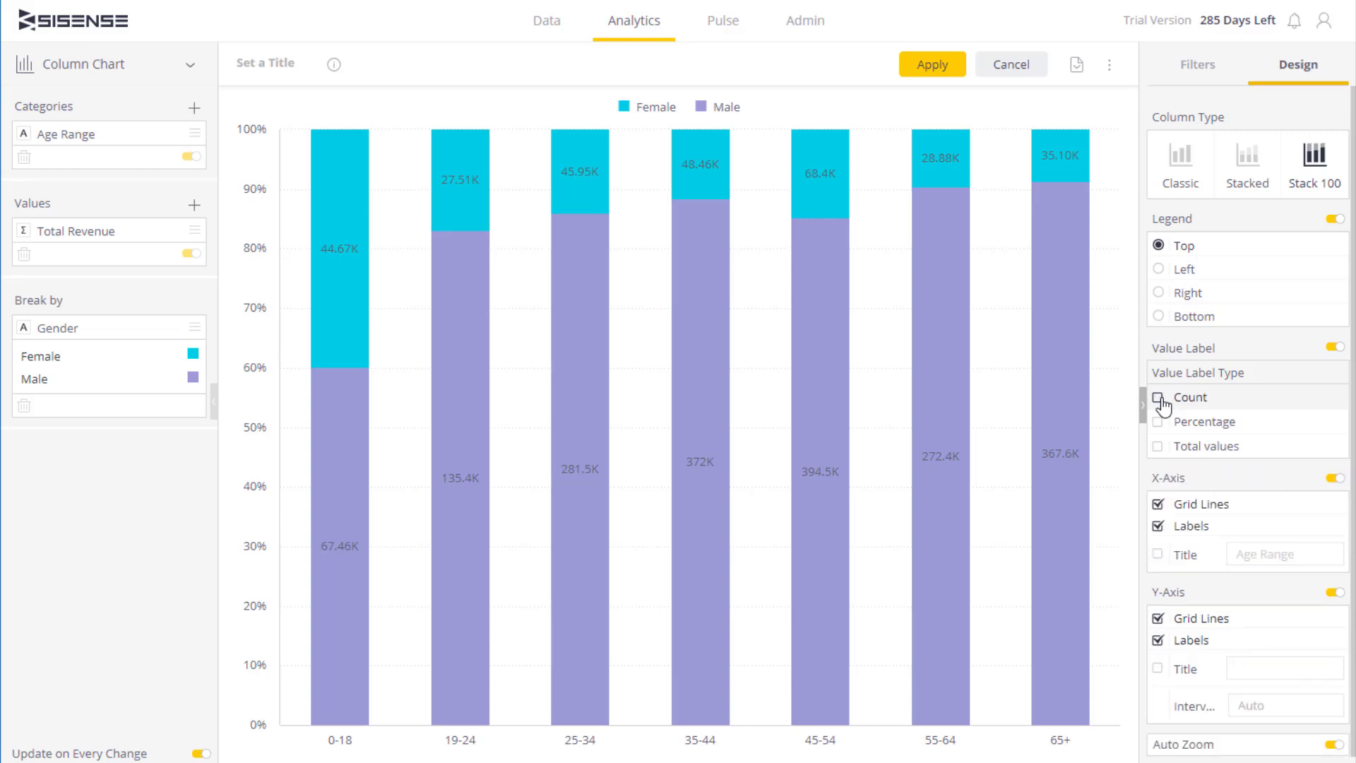
left_click(1333, 348)
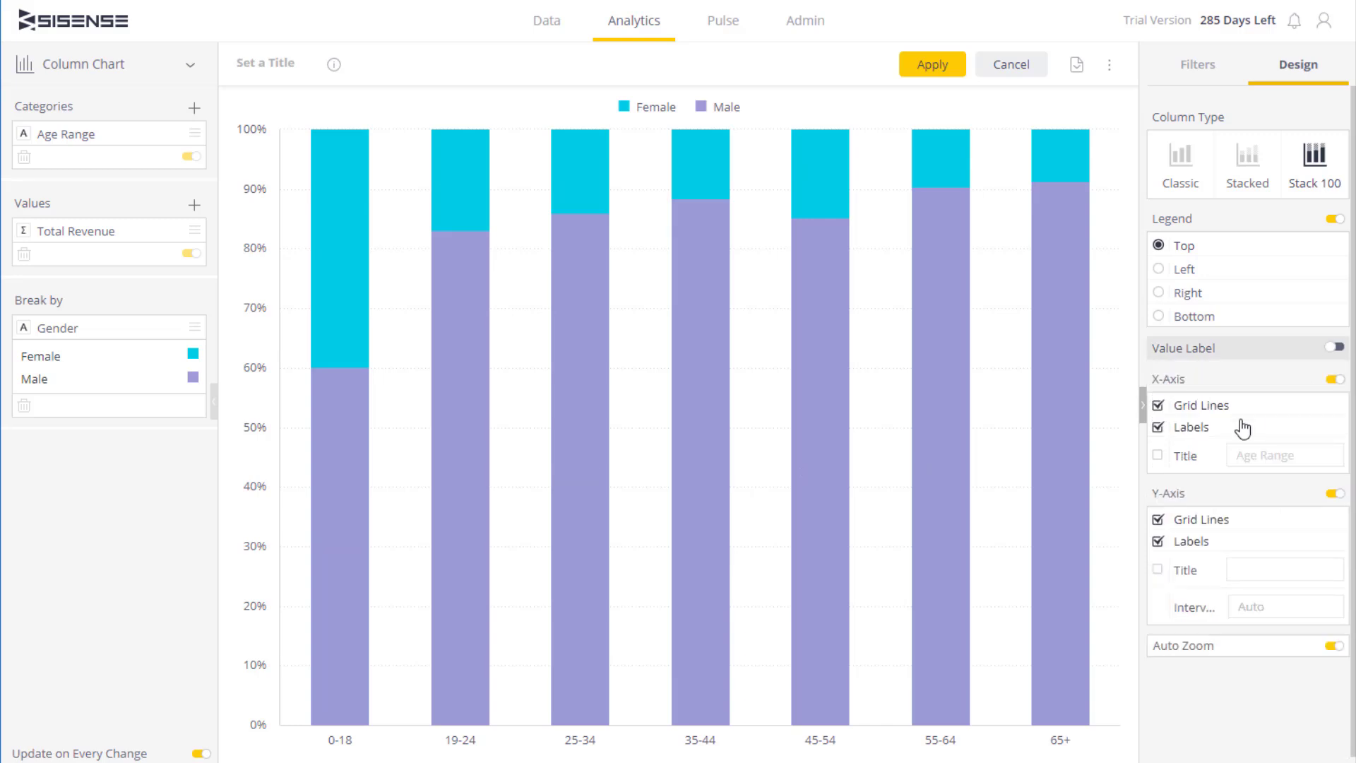
left_click(1159, 407)
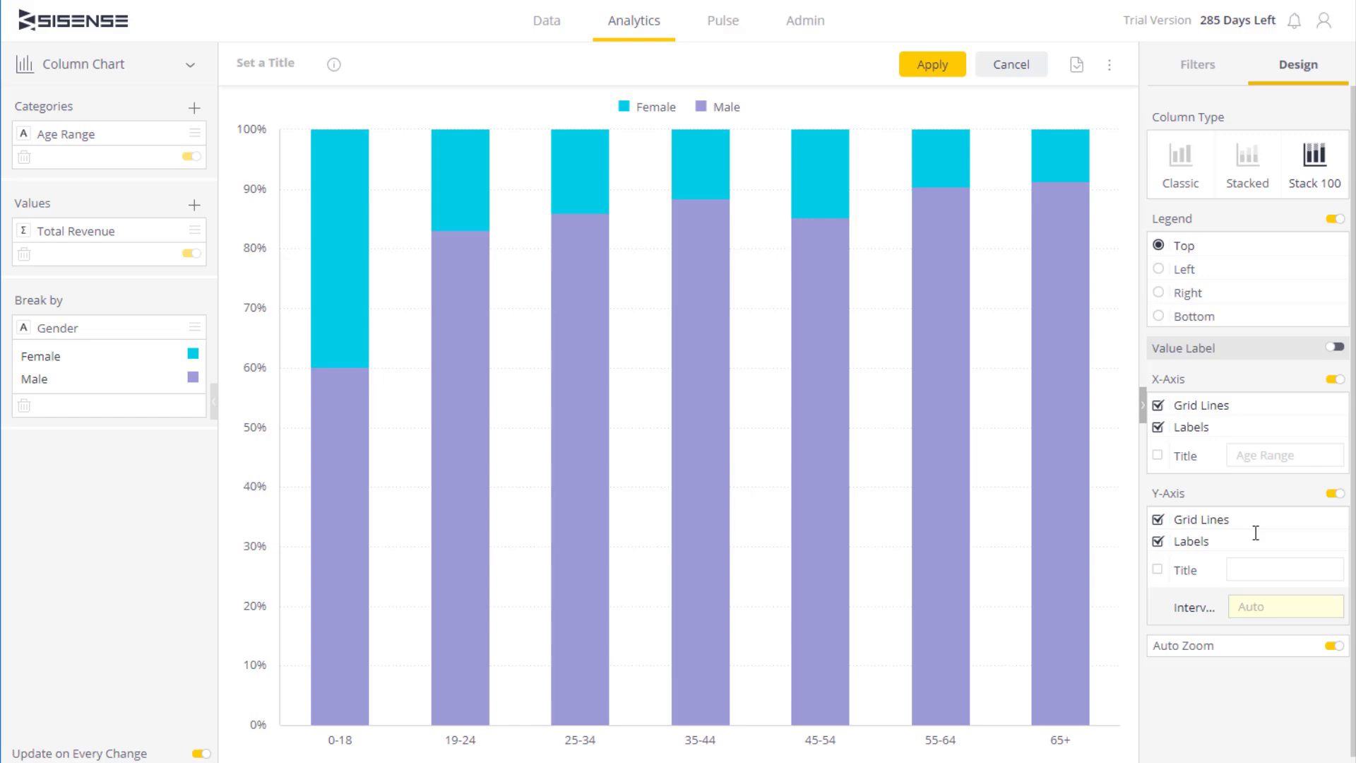
left_click(1184, 69)
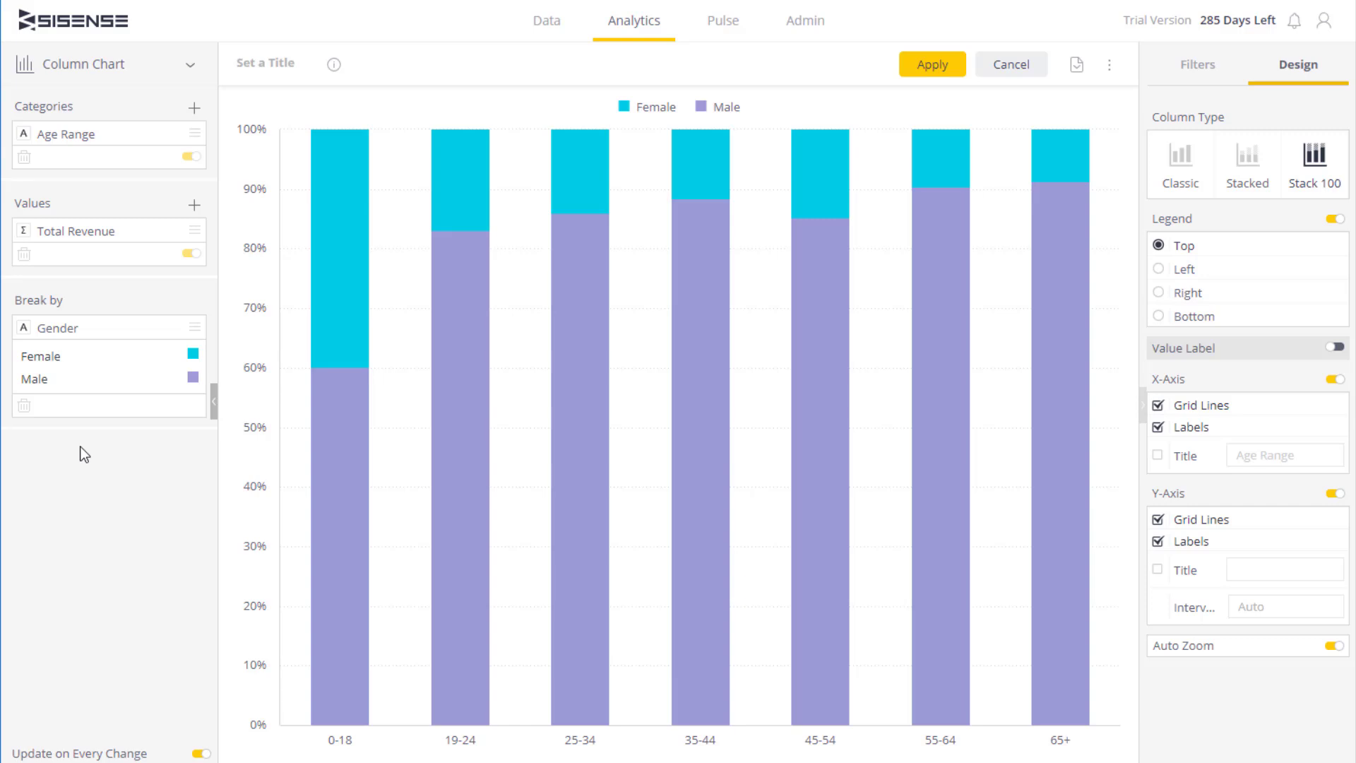
Step: Try the widget as a line chart with point markers, then as an area chart
left_click(191, 65)
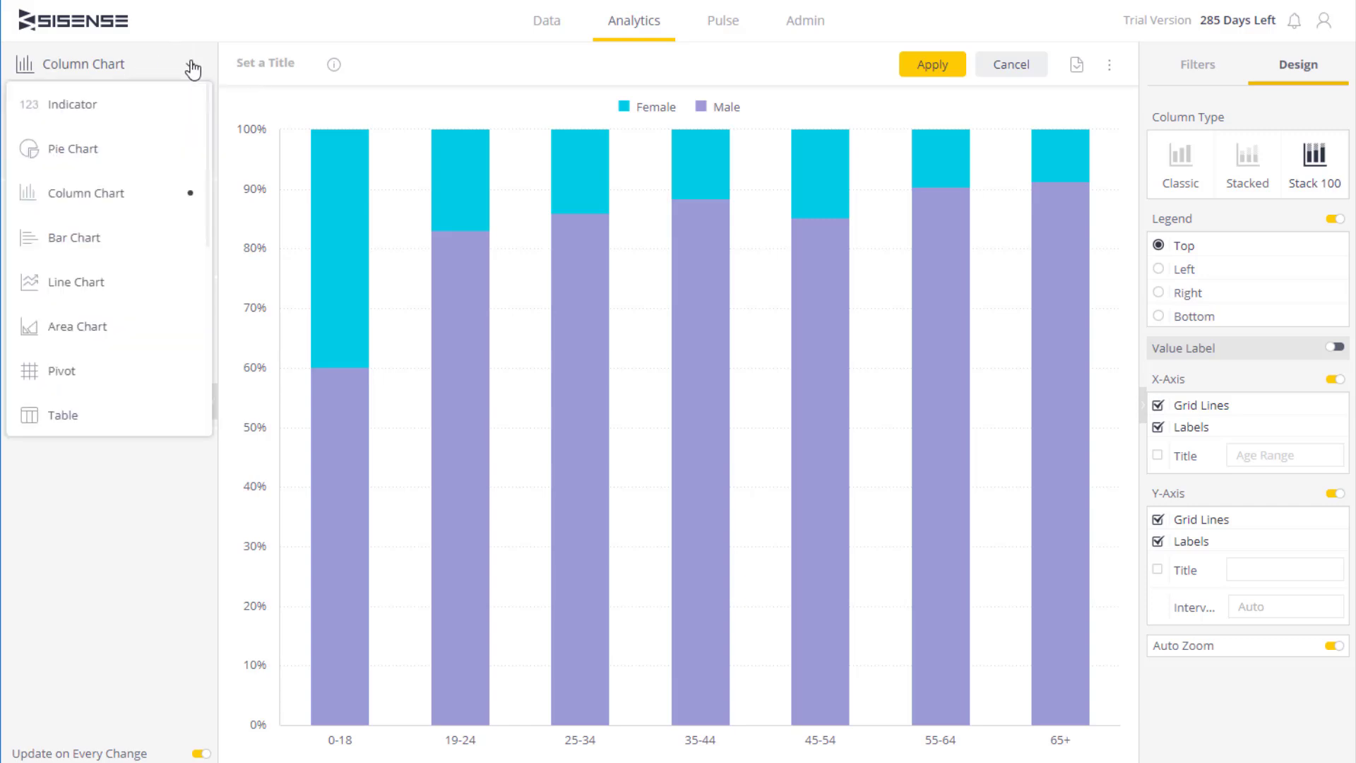
left_click(98, 293)
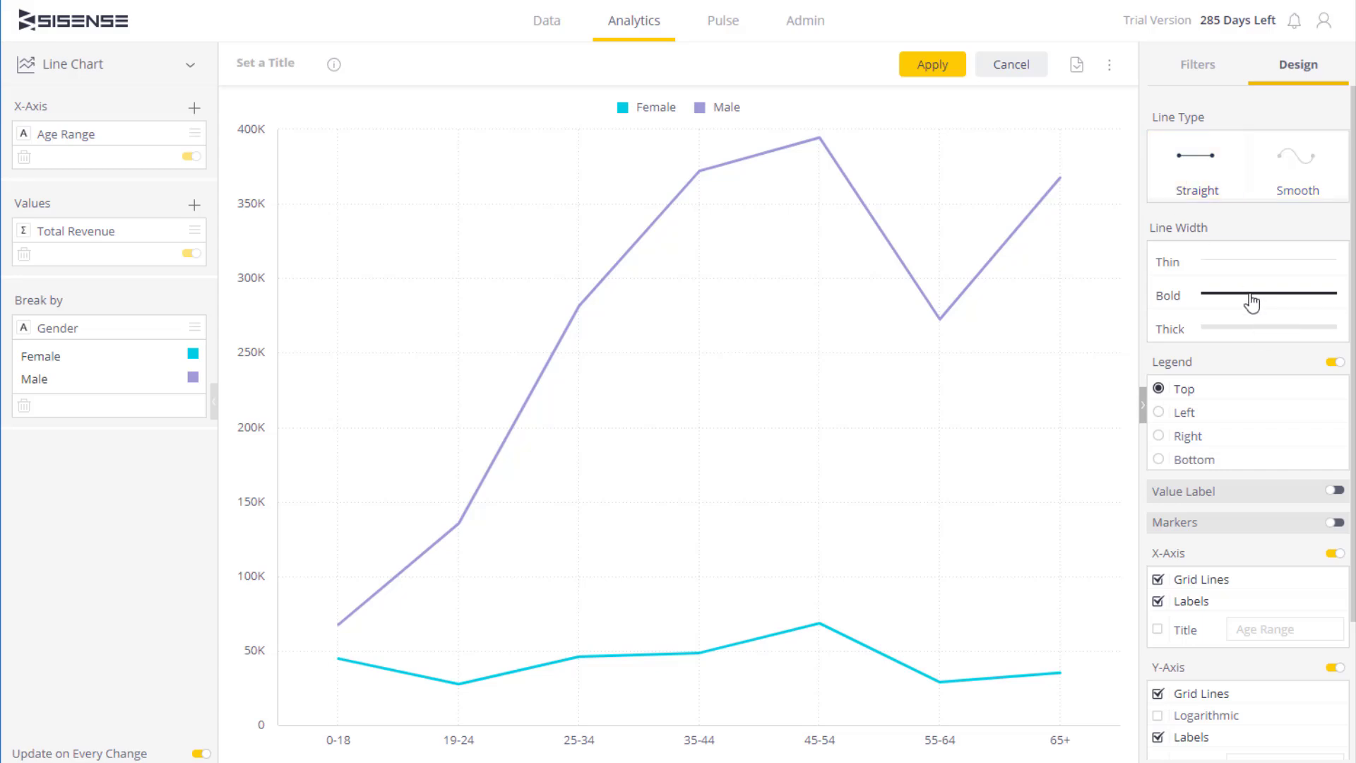
left_click(1335, 523)
left_click(1338, 524)
left_click(193, 66)
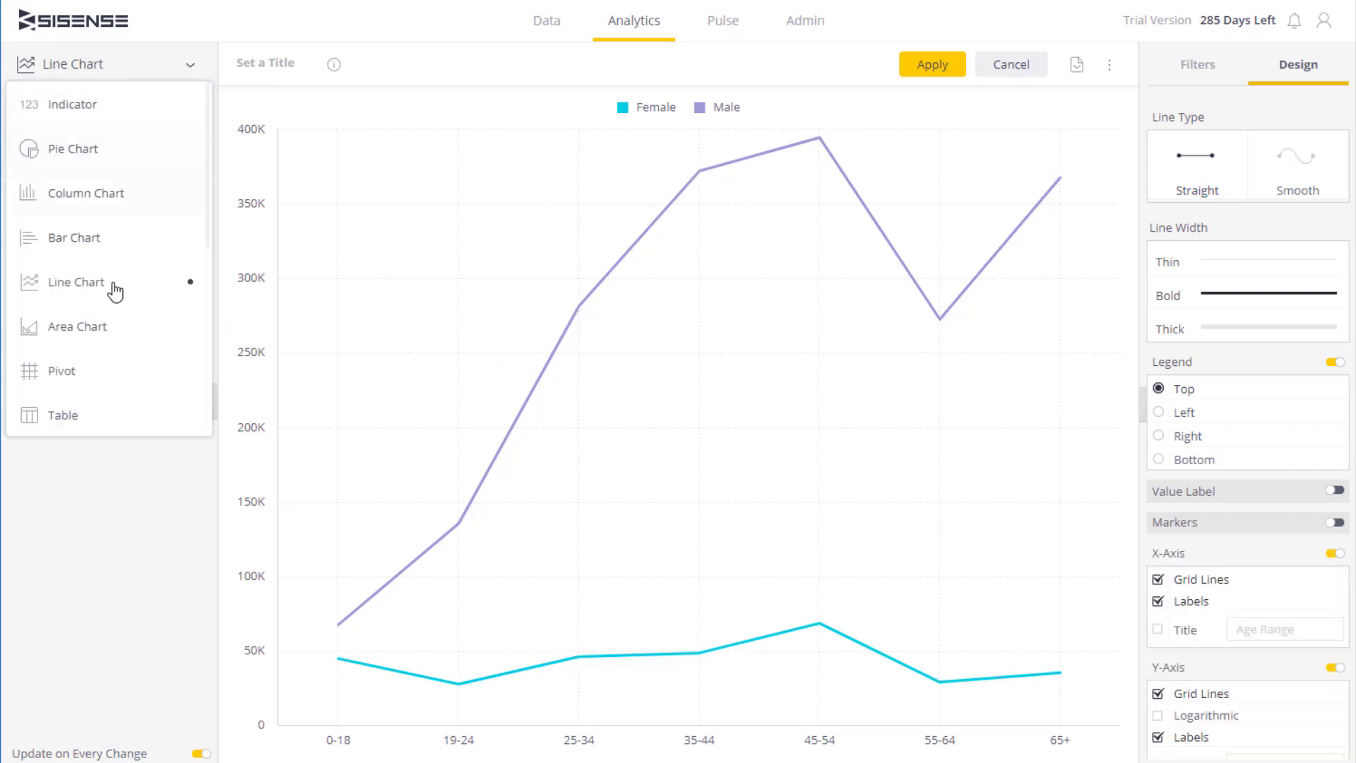
left_click(86, 325)
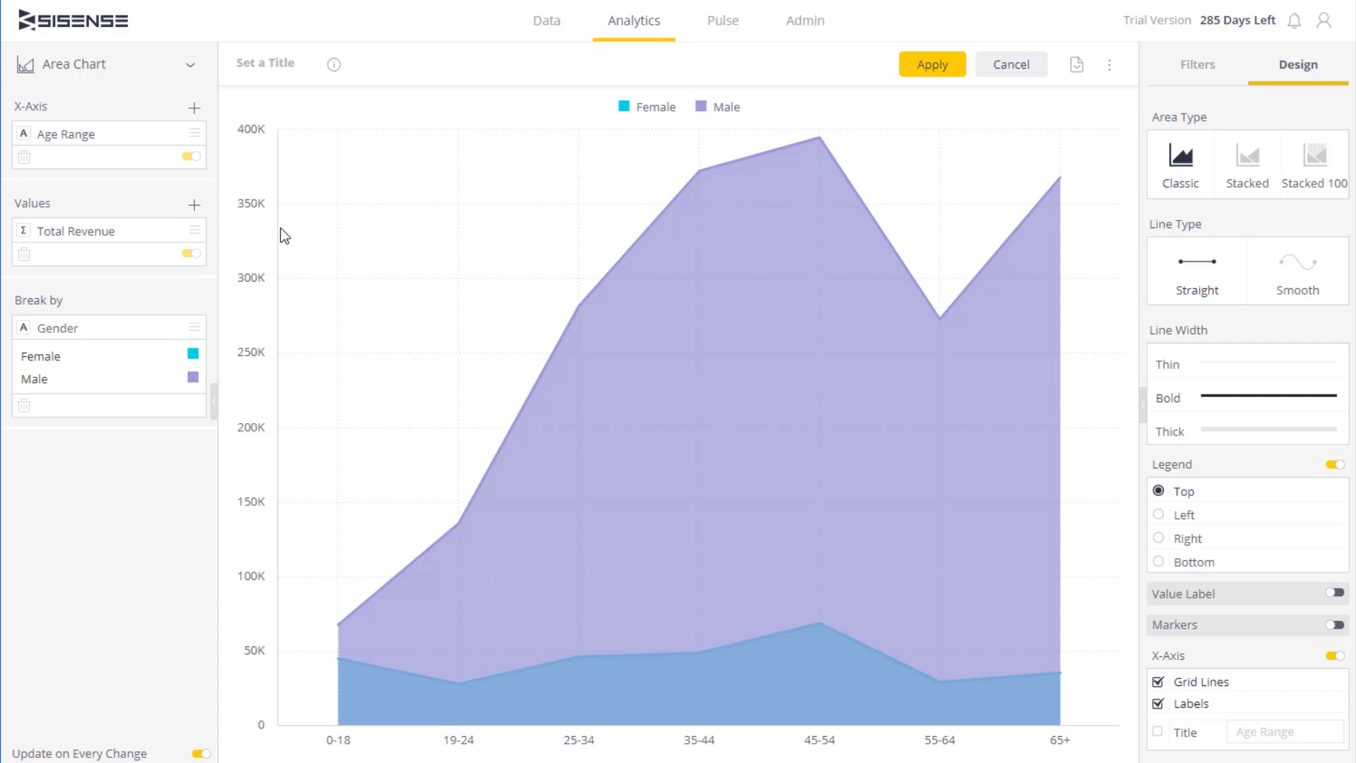
Step: Try a stacked horizontal bar chart of gender revenue, then settle on a pie chart
left_click(189, 66)
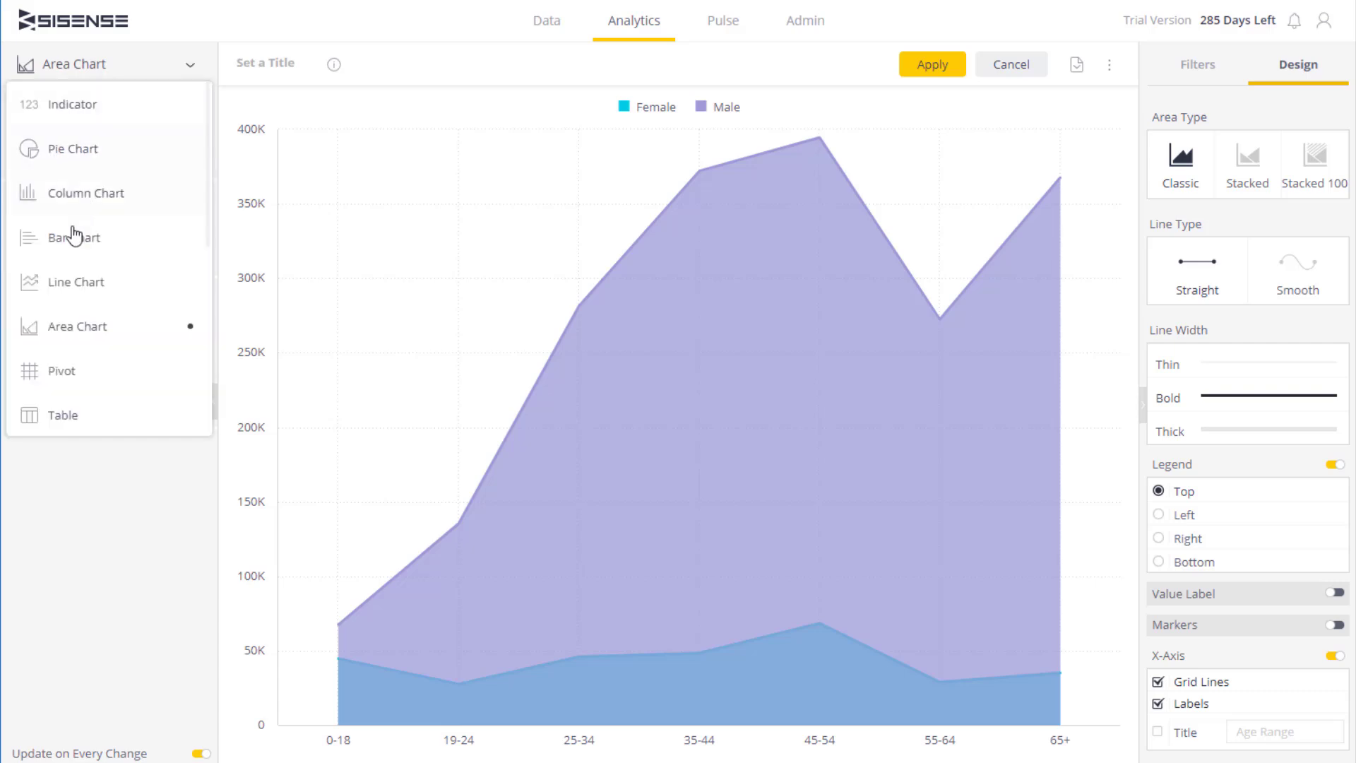
left_click(66, 248)
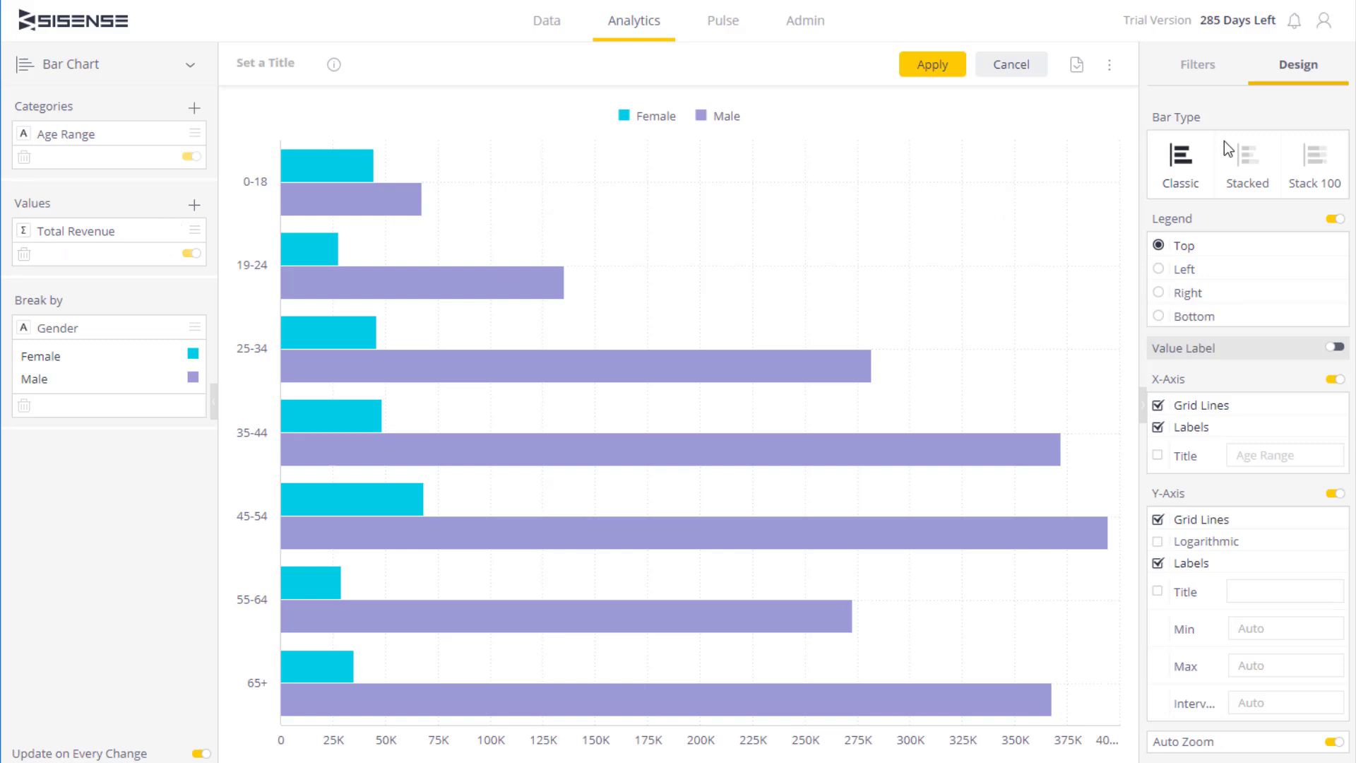
left_click(1231, 159)
left_click(1187, 167)
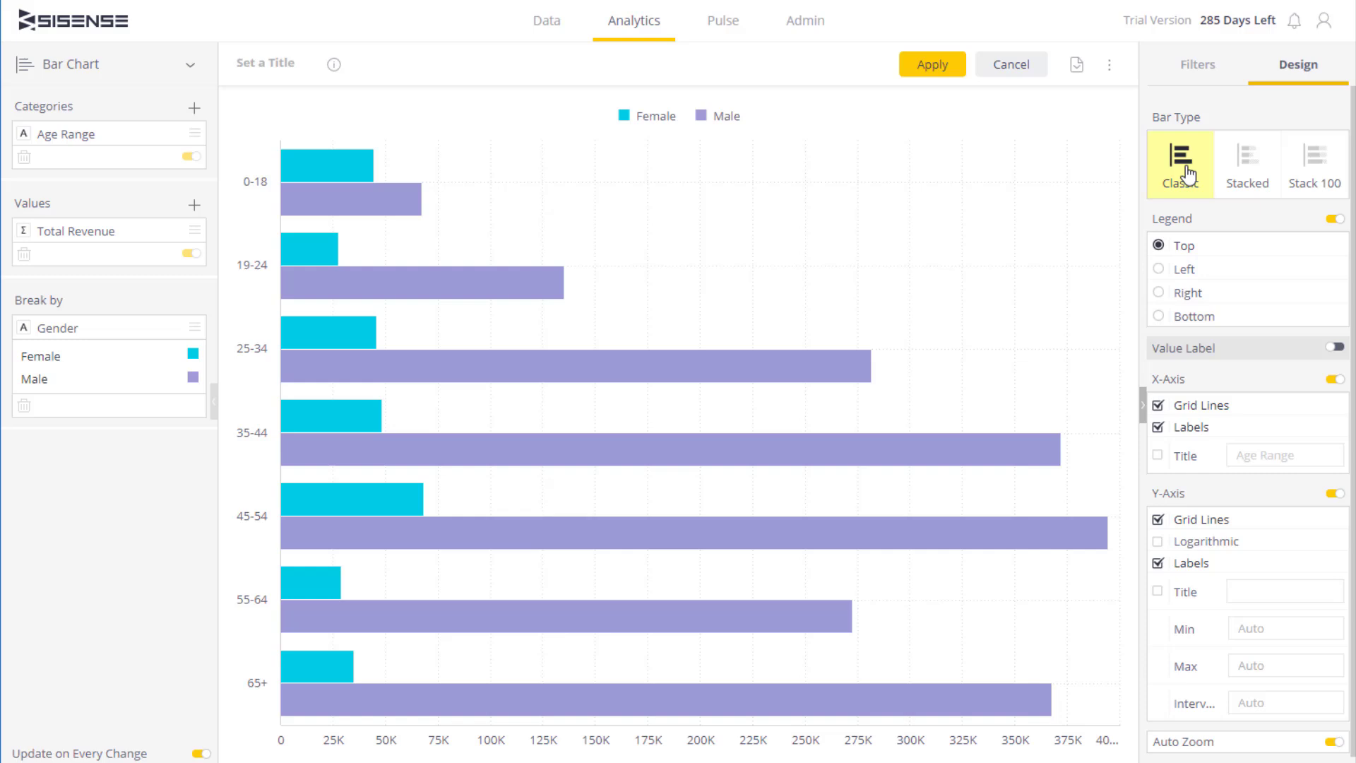
left_click(1243, 176)
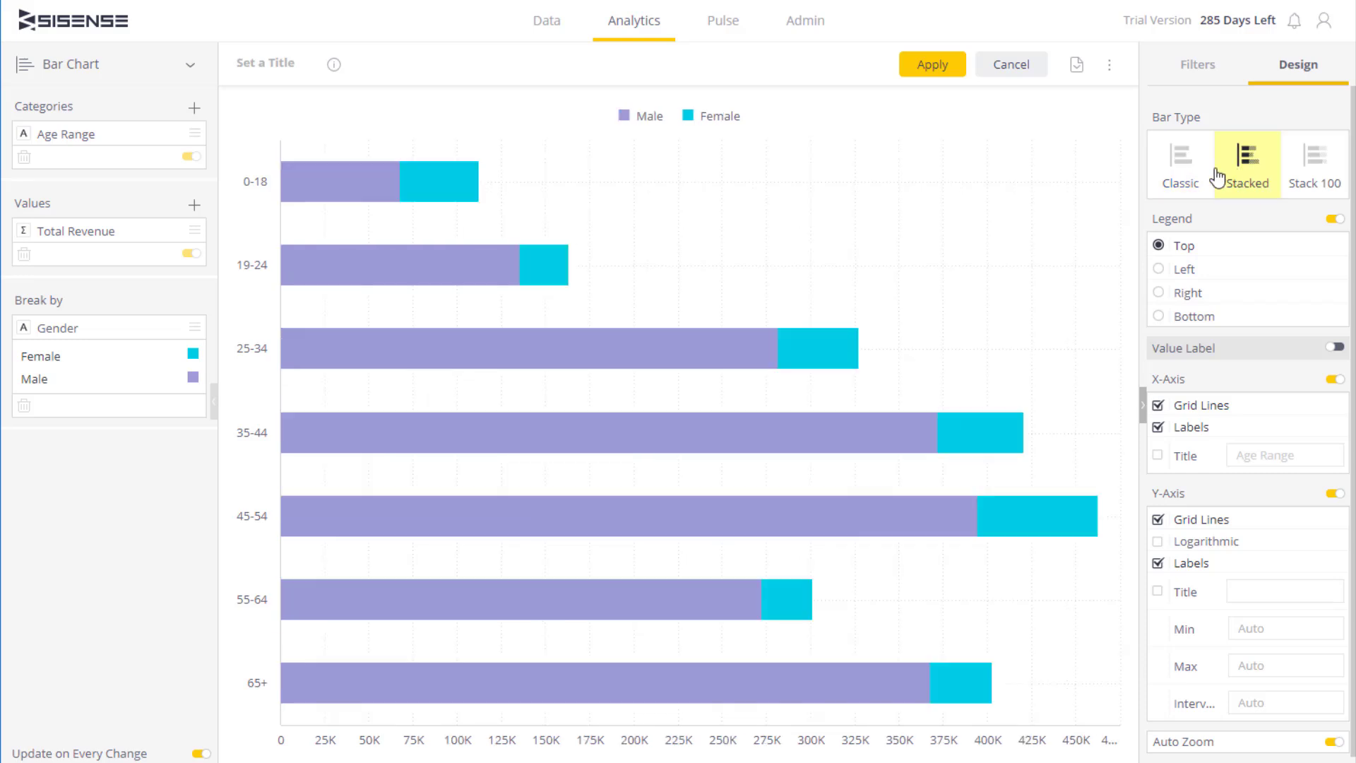
left_click(181, 66)
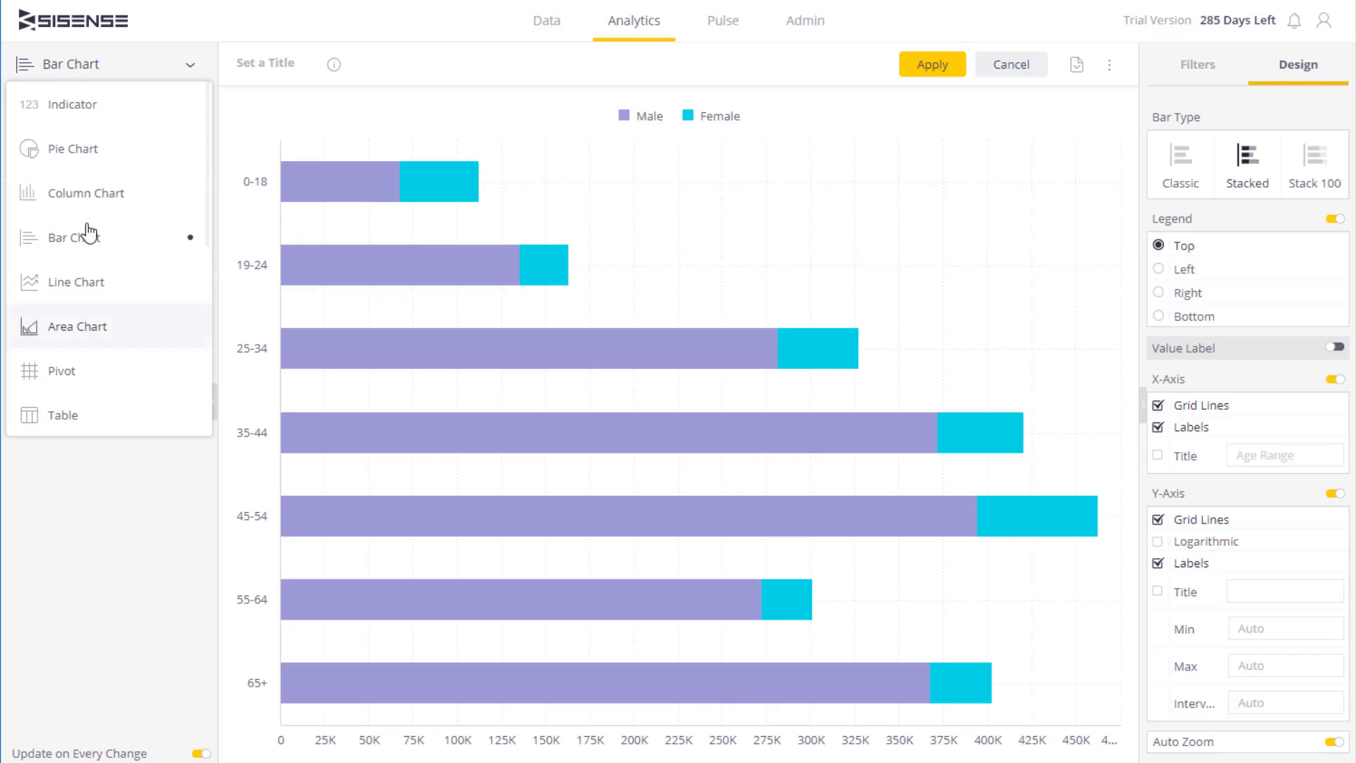
left_click(84, 155)
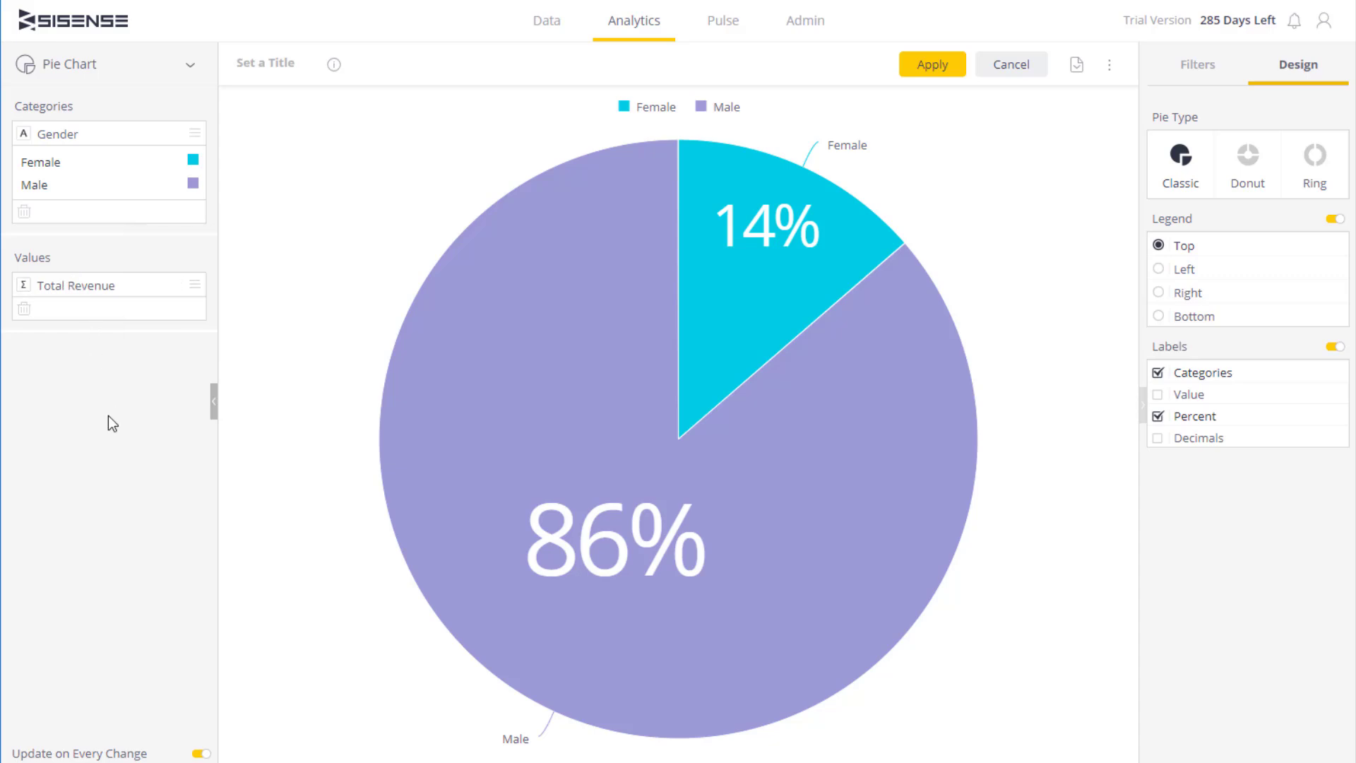
Step: Change the pie type from Donut to Ring
left_click(1250, 164)
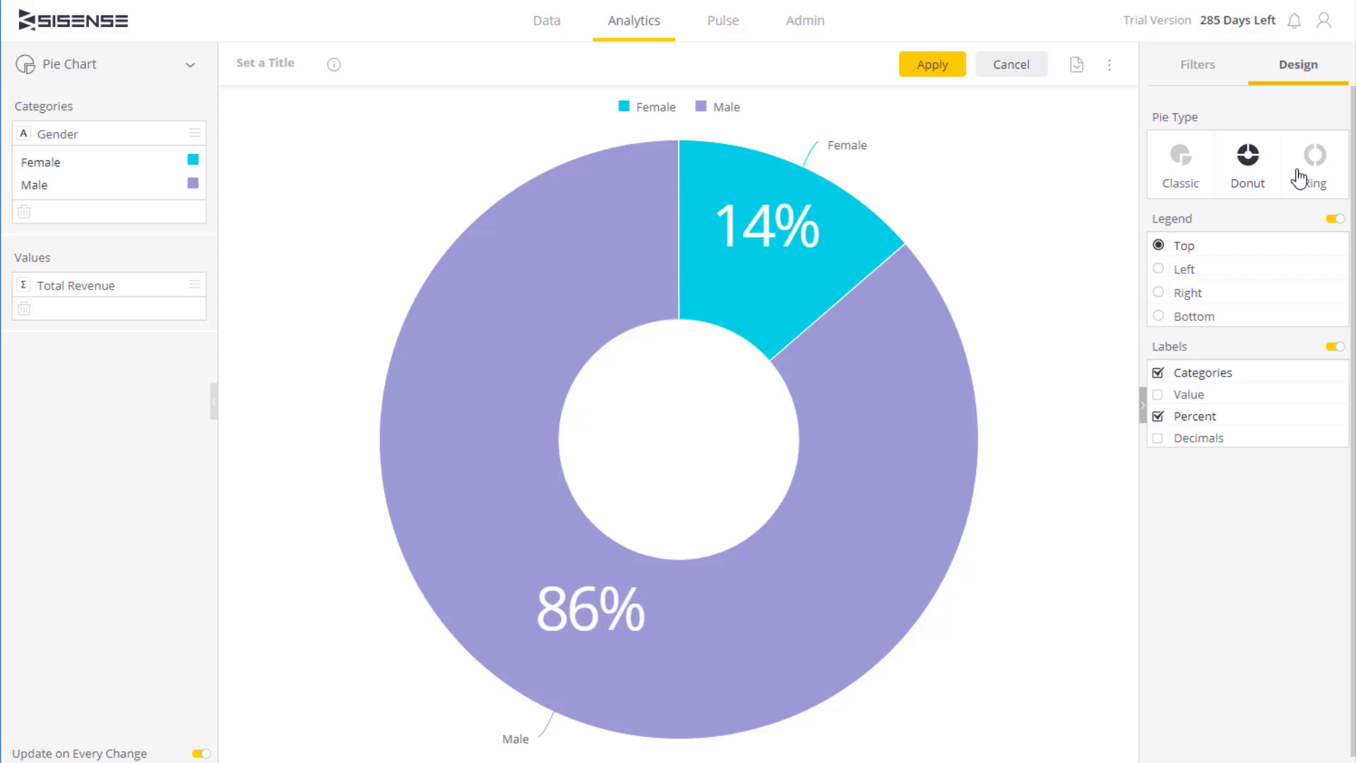
left_click(1316, 173)
left_click(1176, 170)
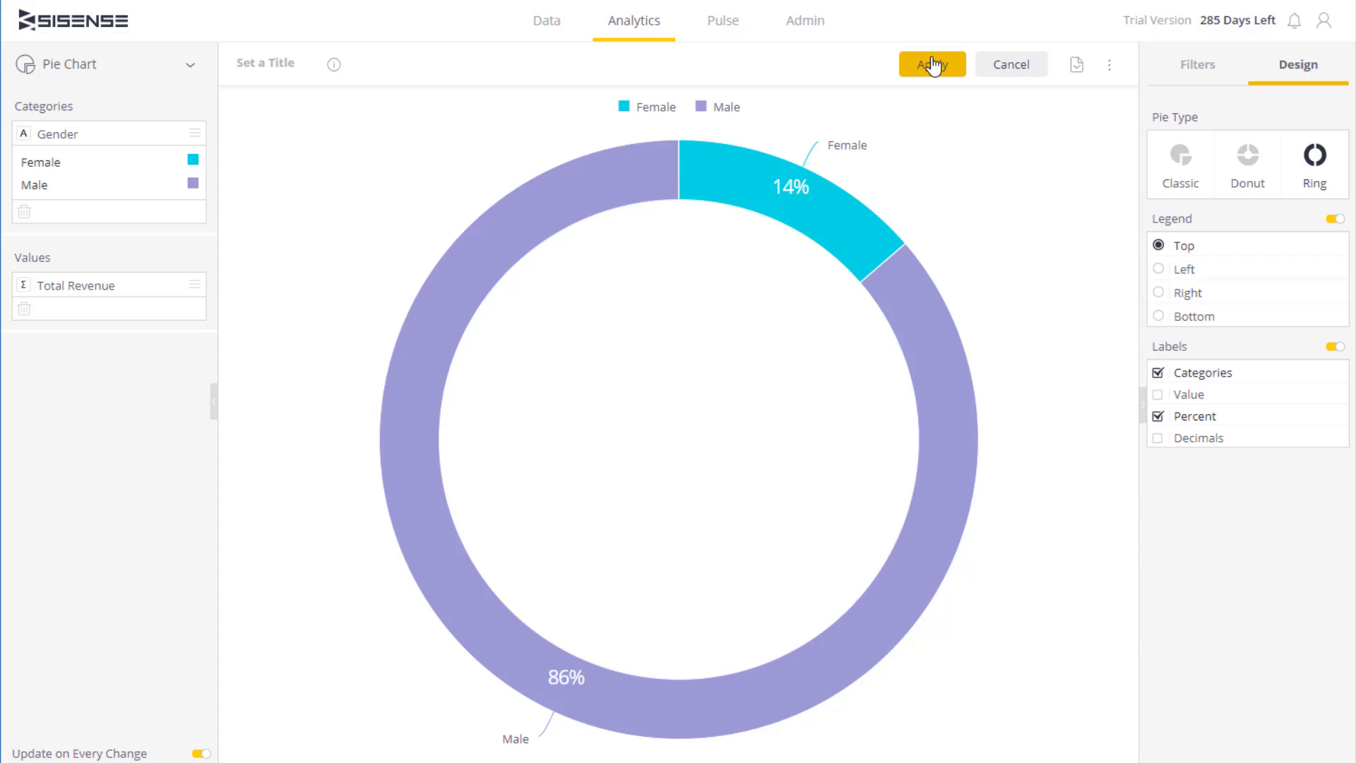
Step: Begin editing the widget title above the chart to enter 'Sales by gender'
left_click(244, 62)
type("Sales by gender")
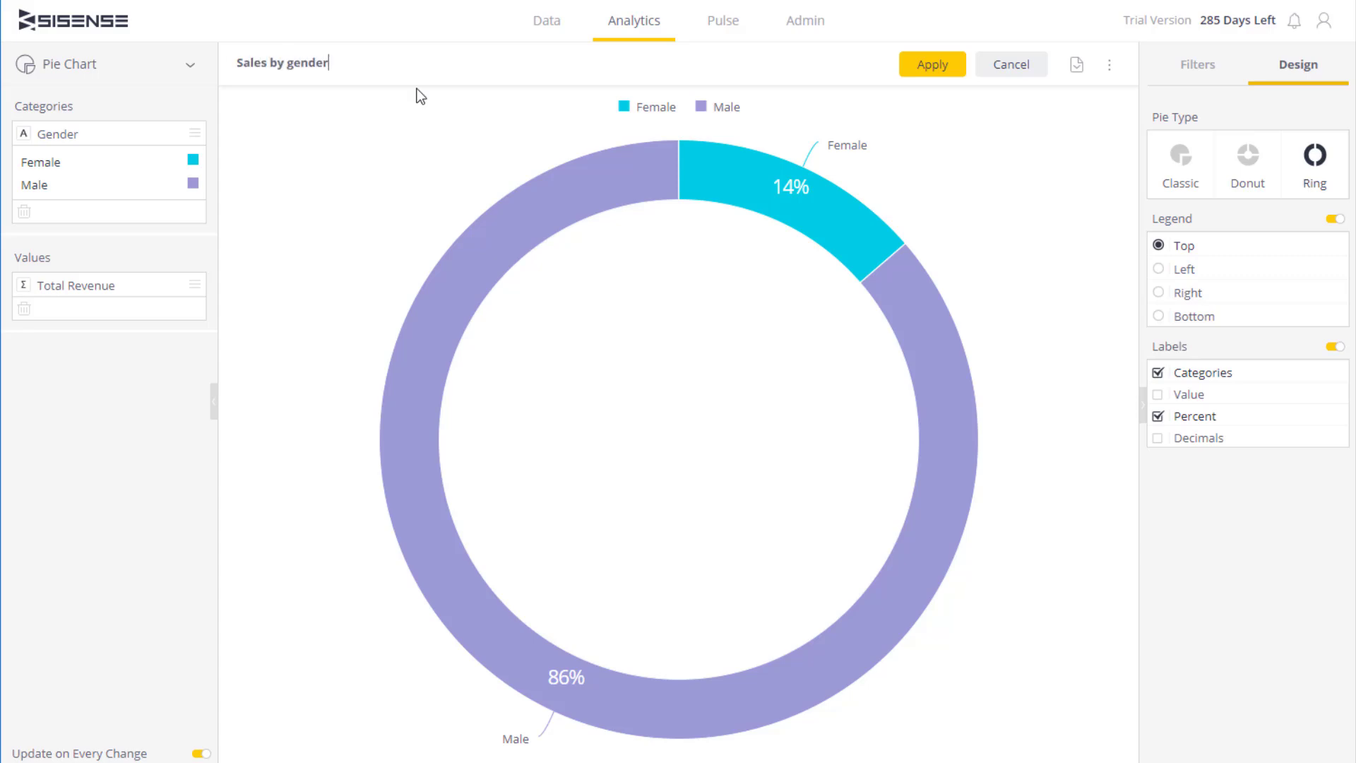